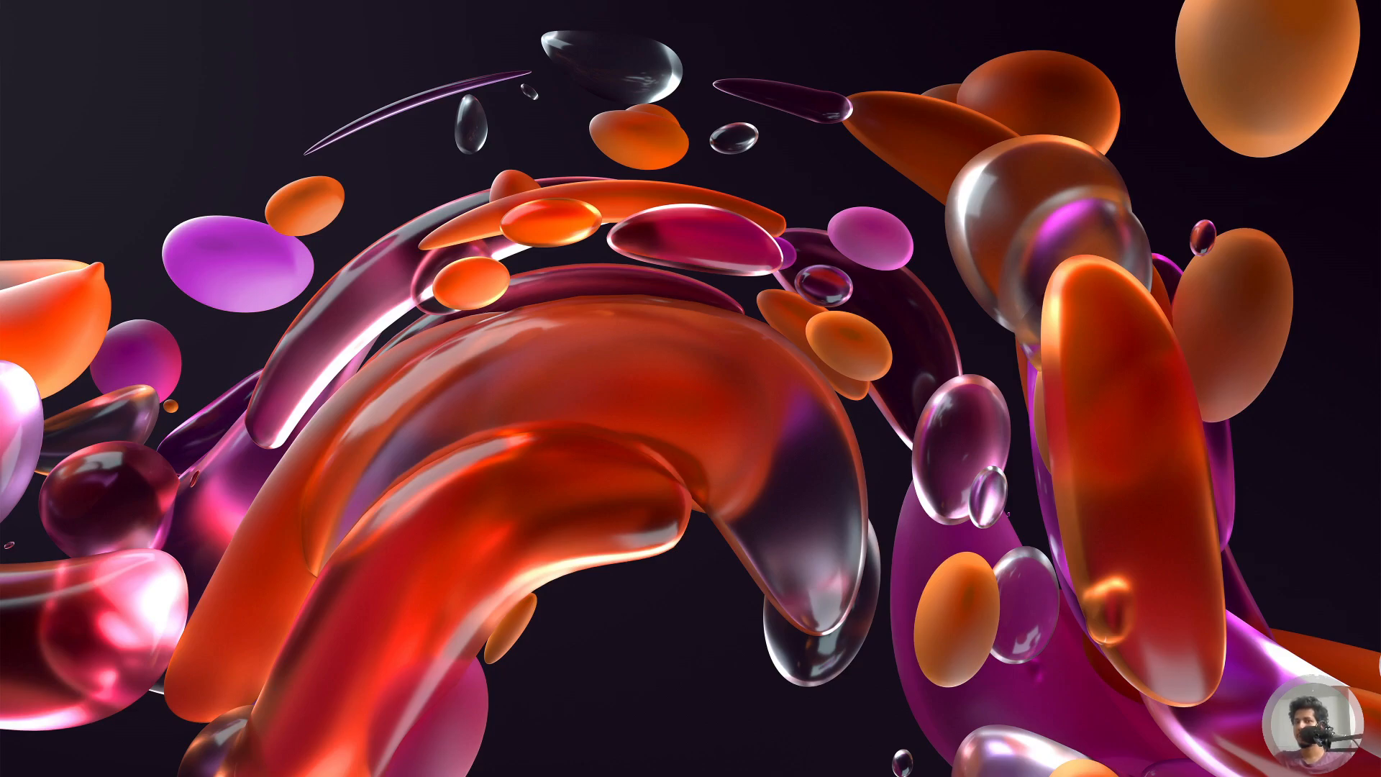
# Step: List the Python versions installed through pyenv in the Command Prompt with pyenv versions
pyautogui.moveTo(410, 223); pyautogui.dragTo(732, 222)
pyautogui.click(705, 310)
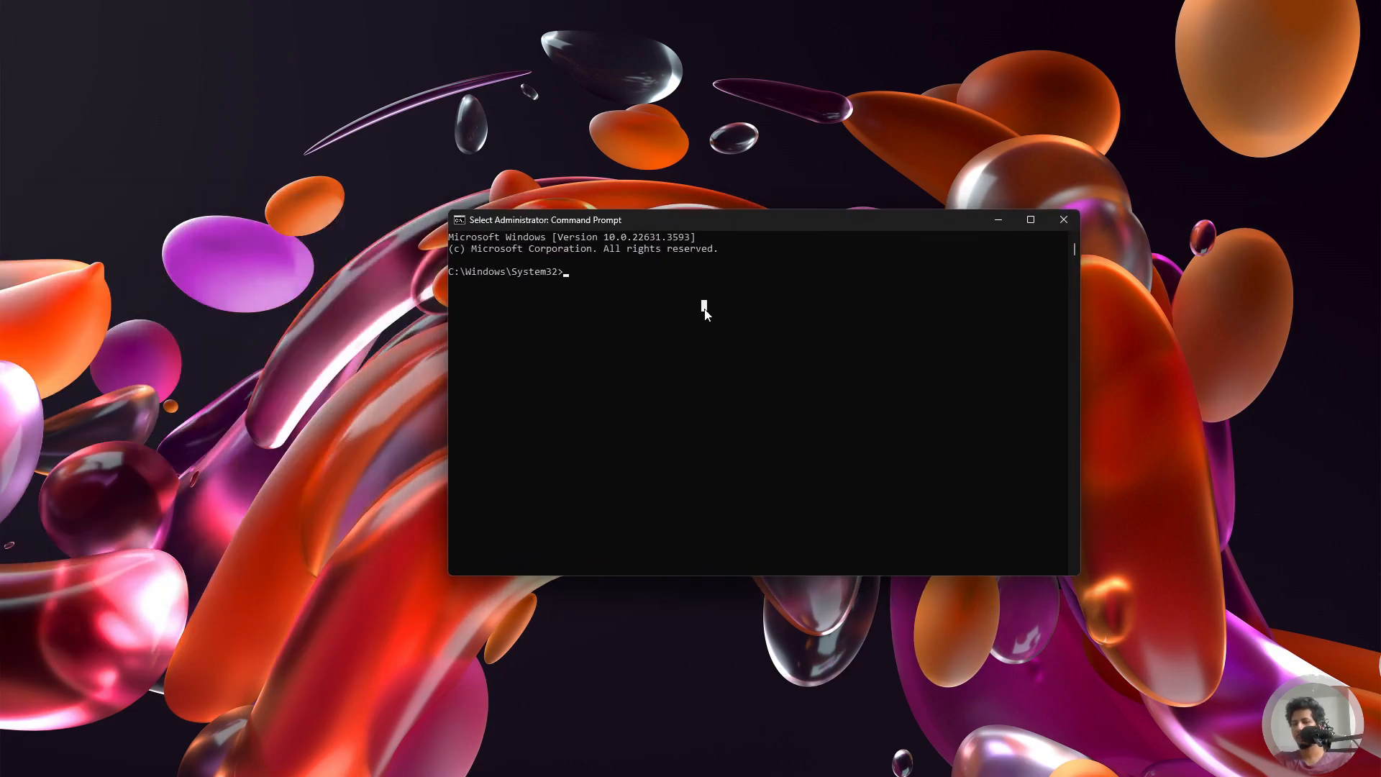
pyautogui.write('pyenv')
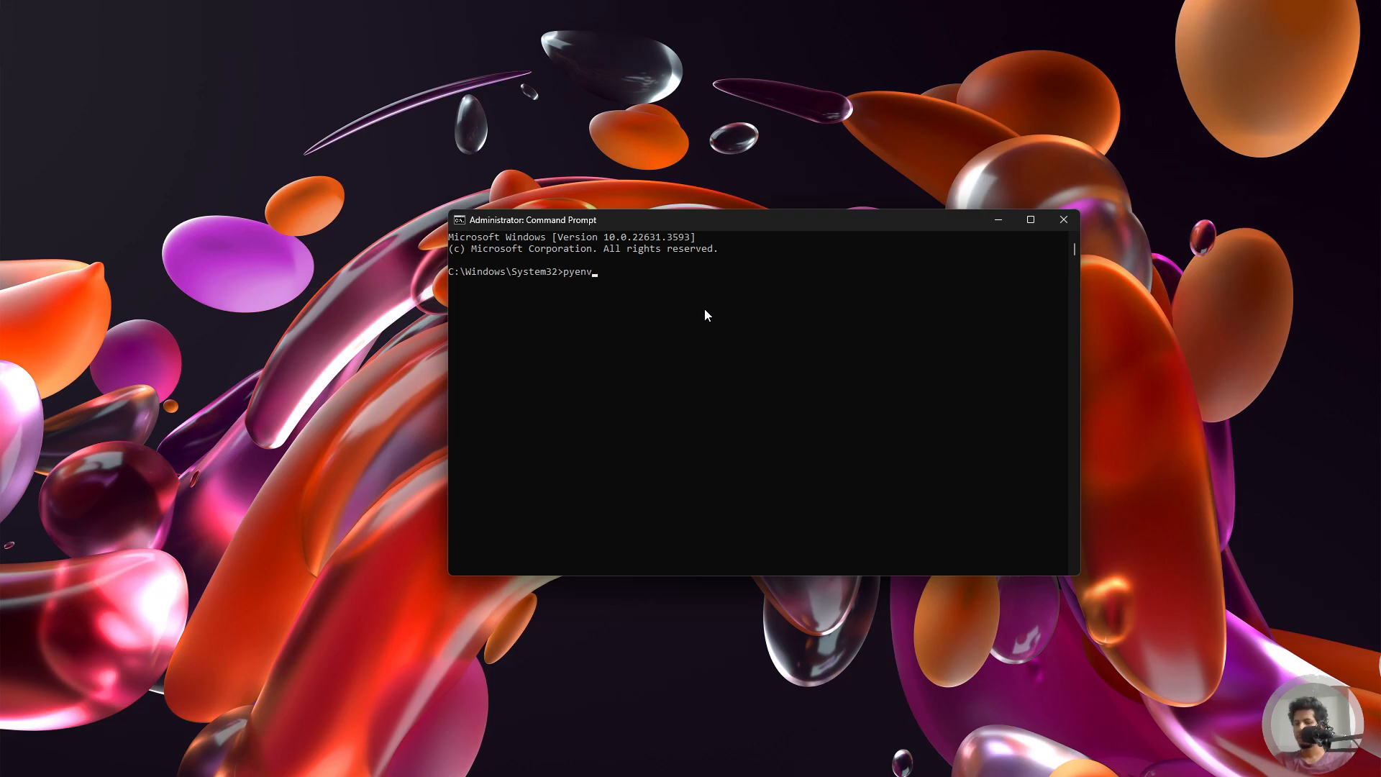
pyautogui.write(' verisons')
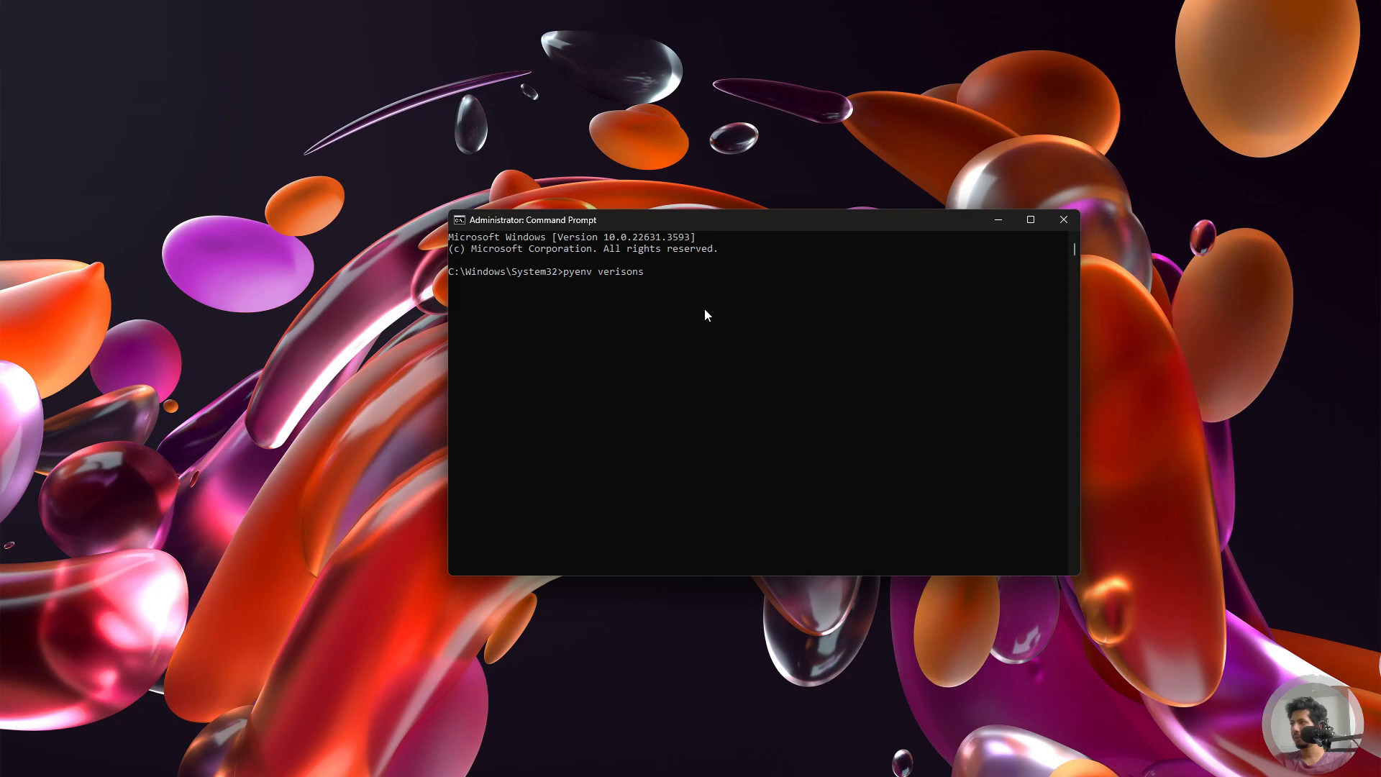
pyautogui.press('Return')
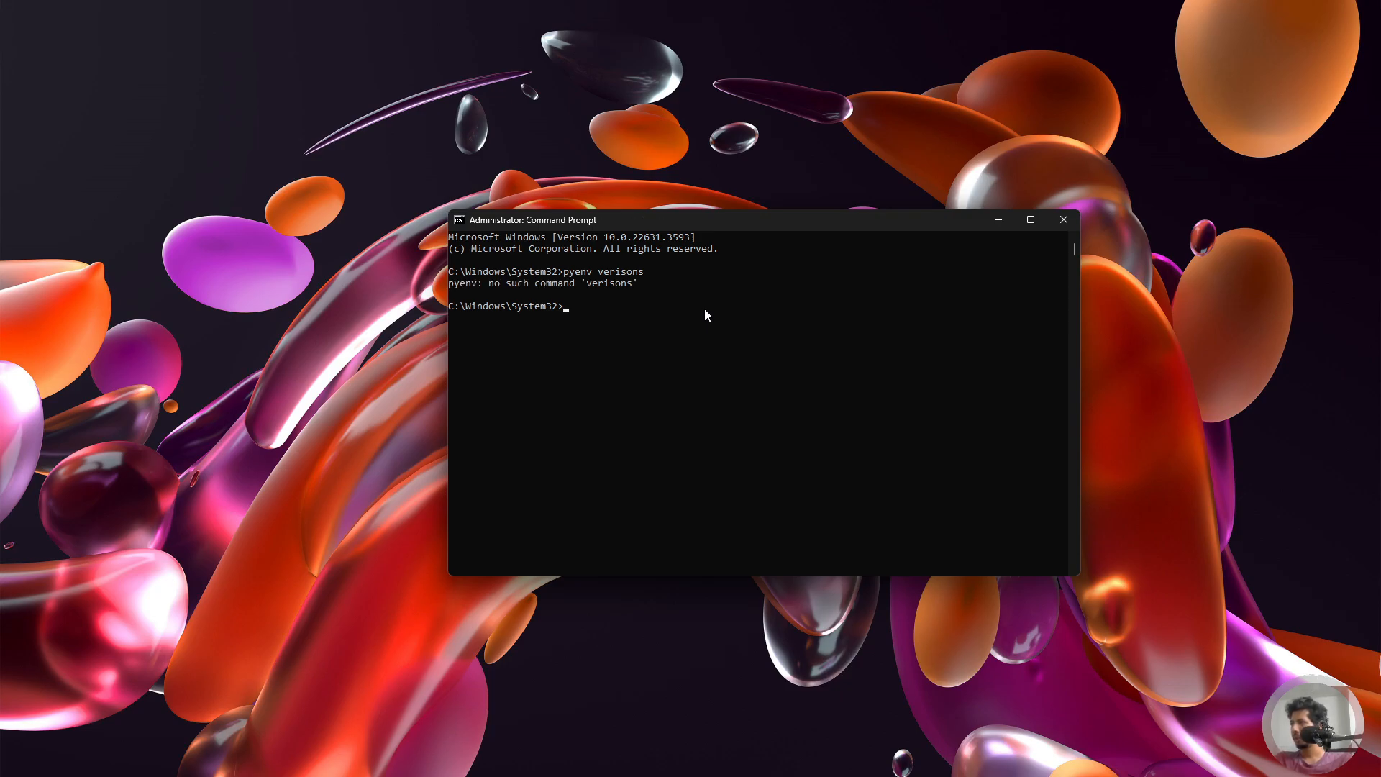
pyautogui.press('Up')
pyautogui.press('BackSpace')
pyautogui.press('BackSpace')
pyautogui.press('BackSpace')
pyautogui.press('BackSpace')
pyautogui.press('BackSpace')
pyautogui.write('isons')
pyautogui.press('BackSpace')
pyautogui.press('BackSpace')
pyautogui.press('BackSpace')
pyautogui.press('BackSpace')
pyautogui.press('BackSpace')
pyautogui.write('sions')
pyautogui.press('Return')
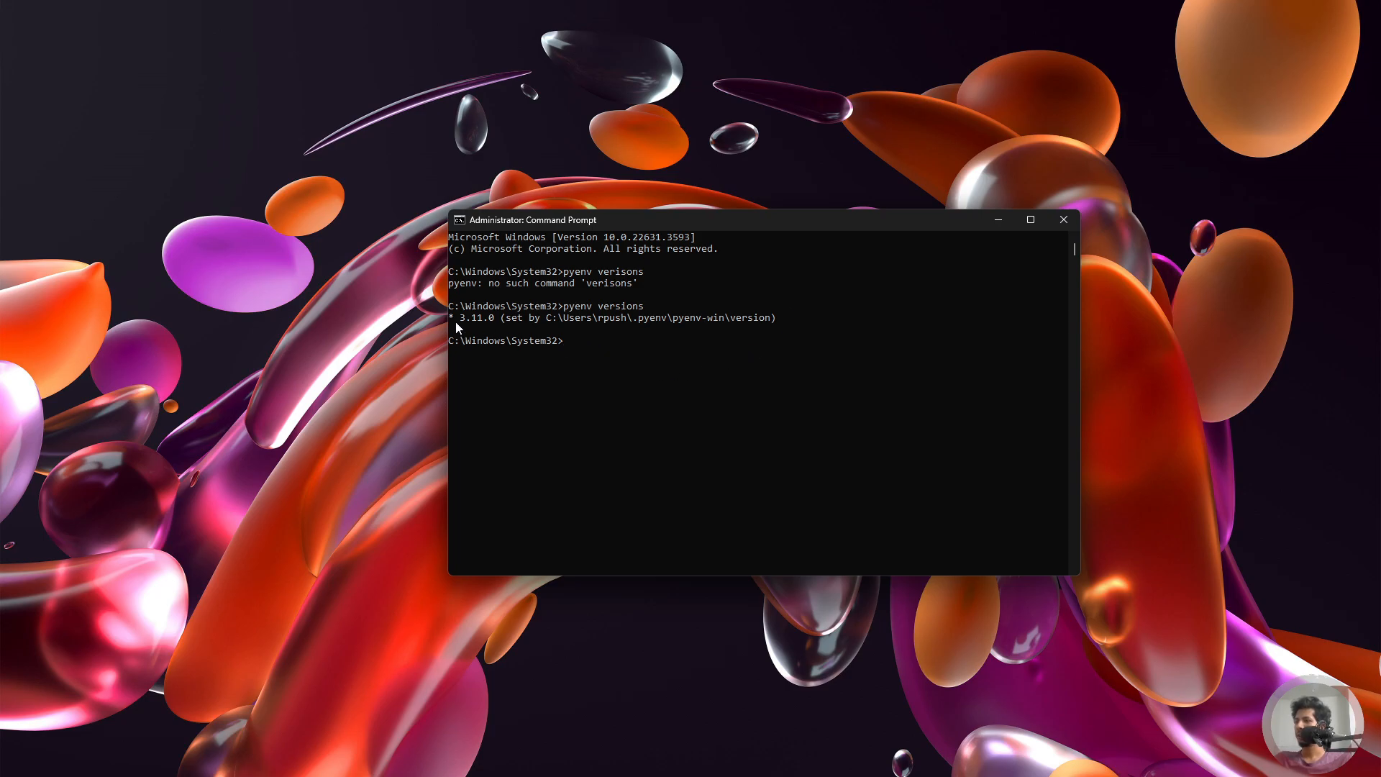
# Step: Set Python 3.11.0 as the global pyenv version
pyautogui.click(622, 343)
pyautogui.write('pyenv global')
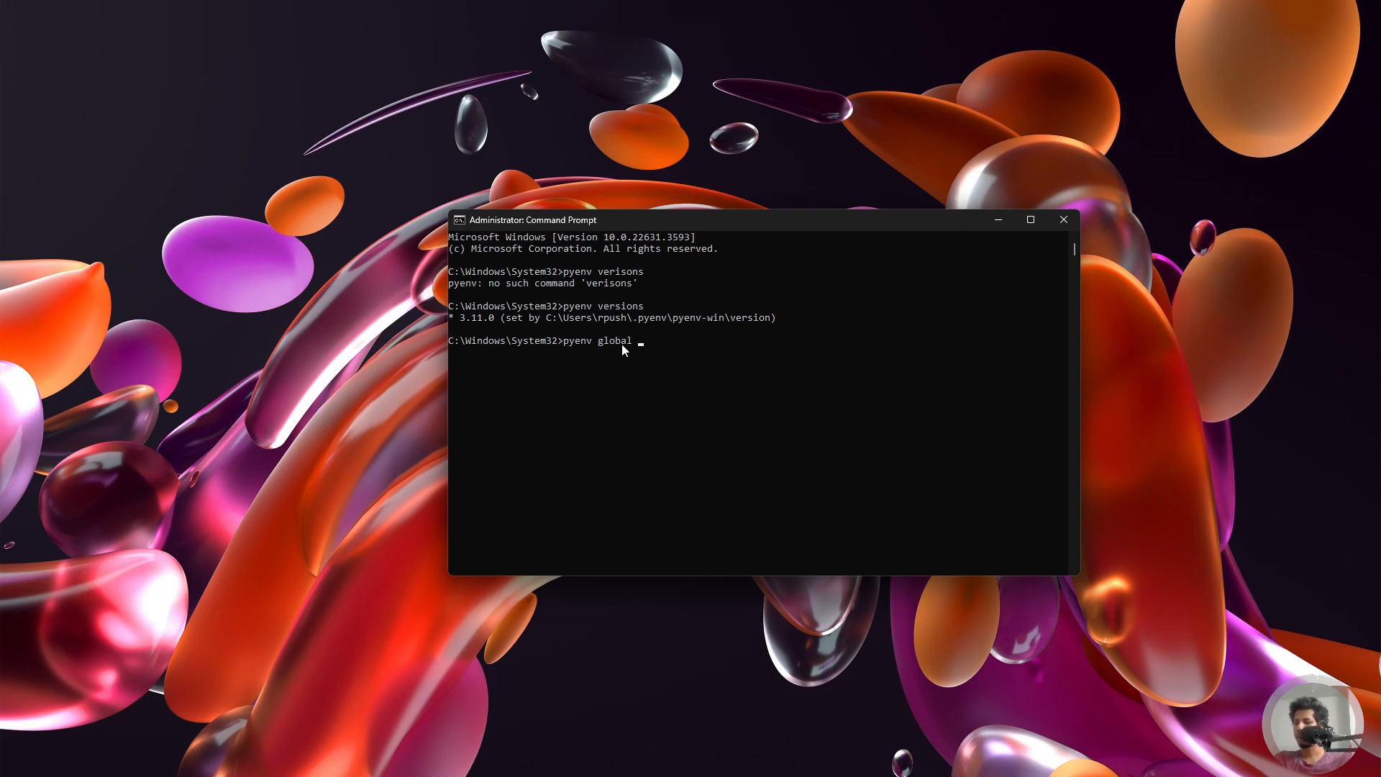
pyautogui.write('3.11.0')
pyautogui.press('Return')
# Step: List the installed pyenv versions again to check which one is active
pyautogui.press('Up')
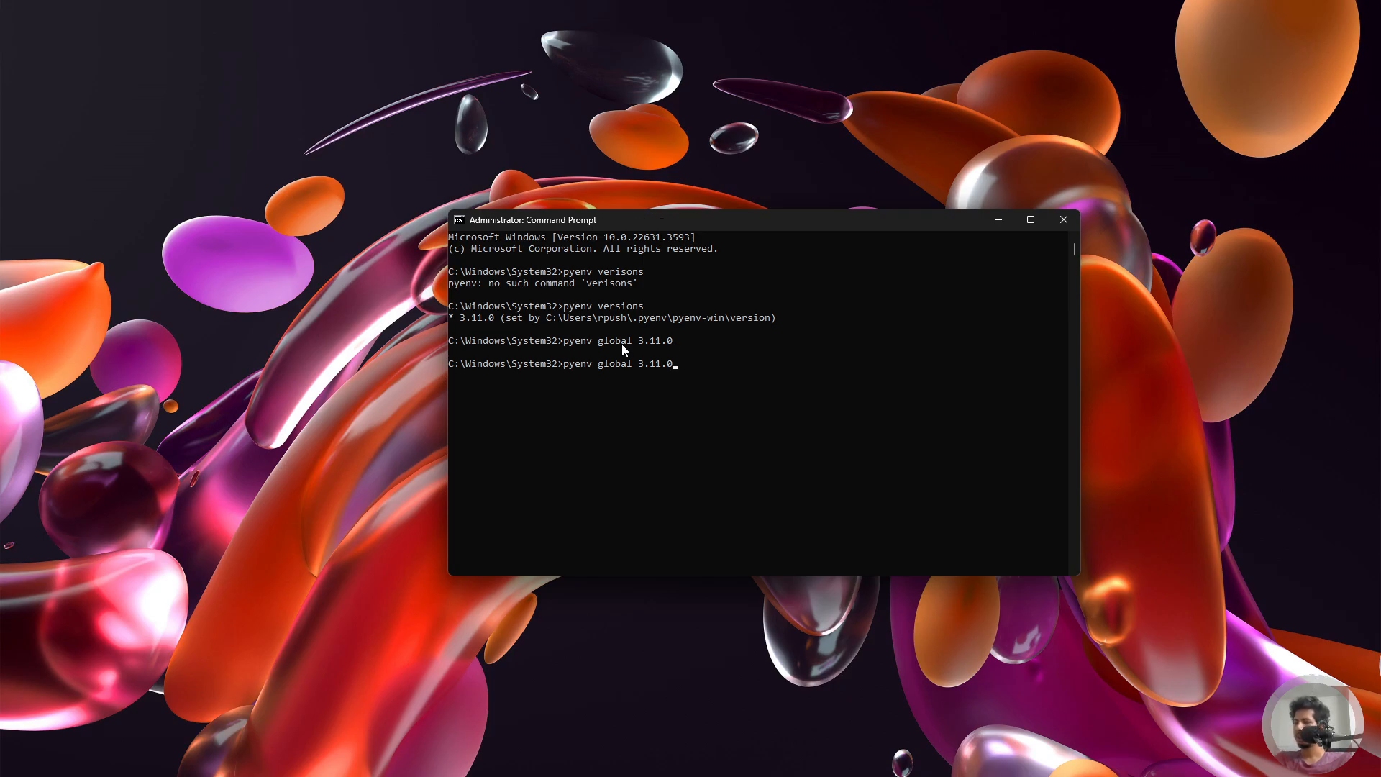
pyautogui.press('Up')
pyautogui.press('Return')
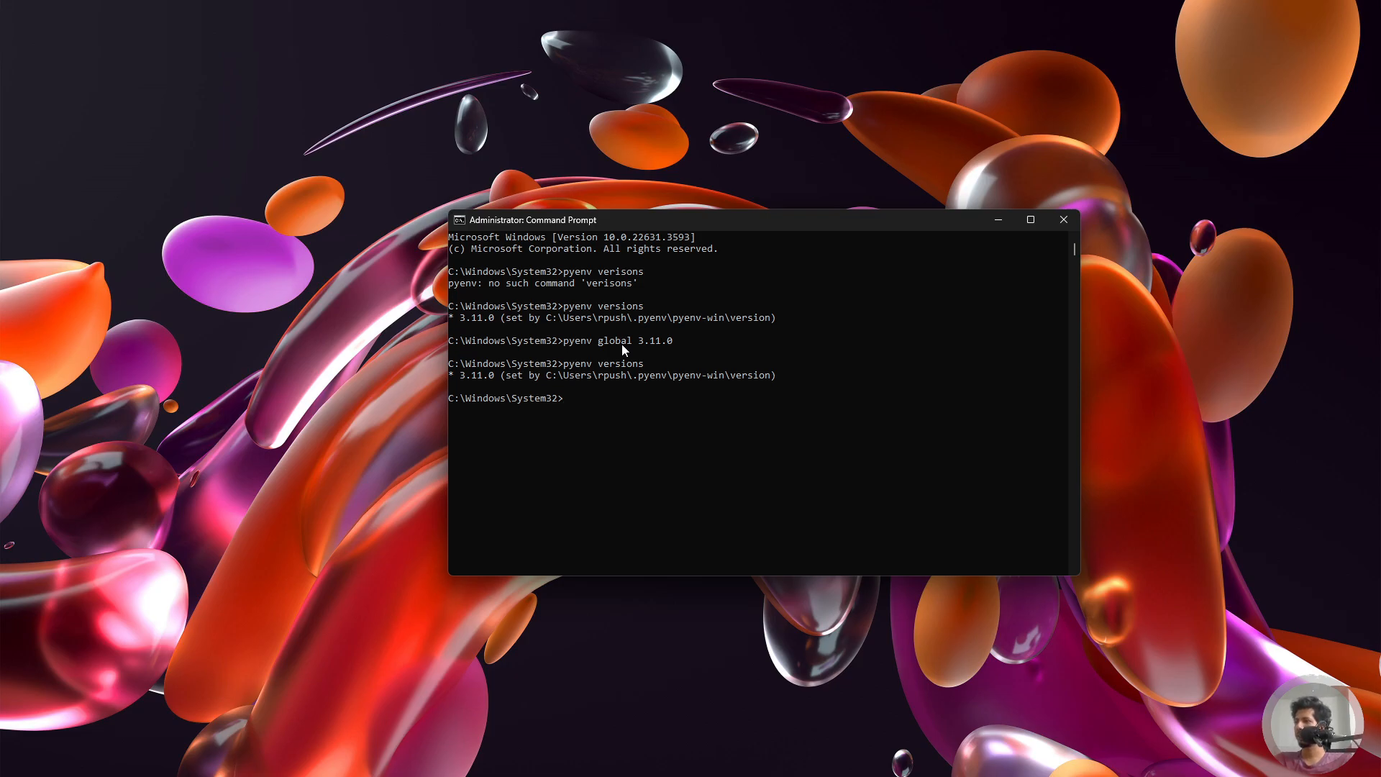
# Step: List all Python versions that pyenv can install, using pyenv install -l
pyautogui.write('pyen')
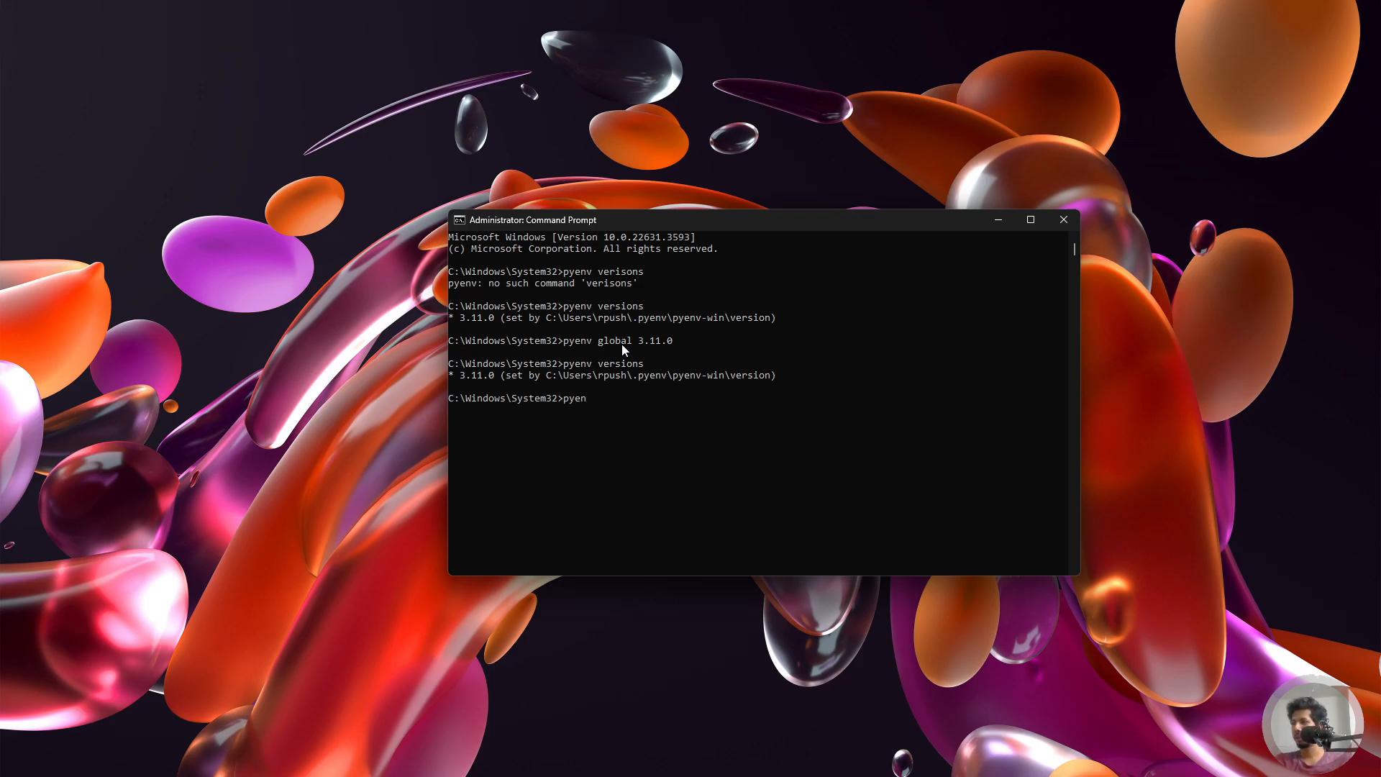
pyautogui.write('v install -l')
pyautogui.press('Return')
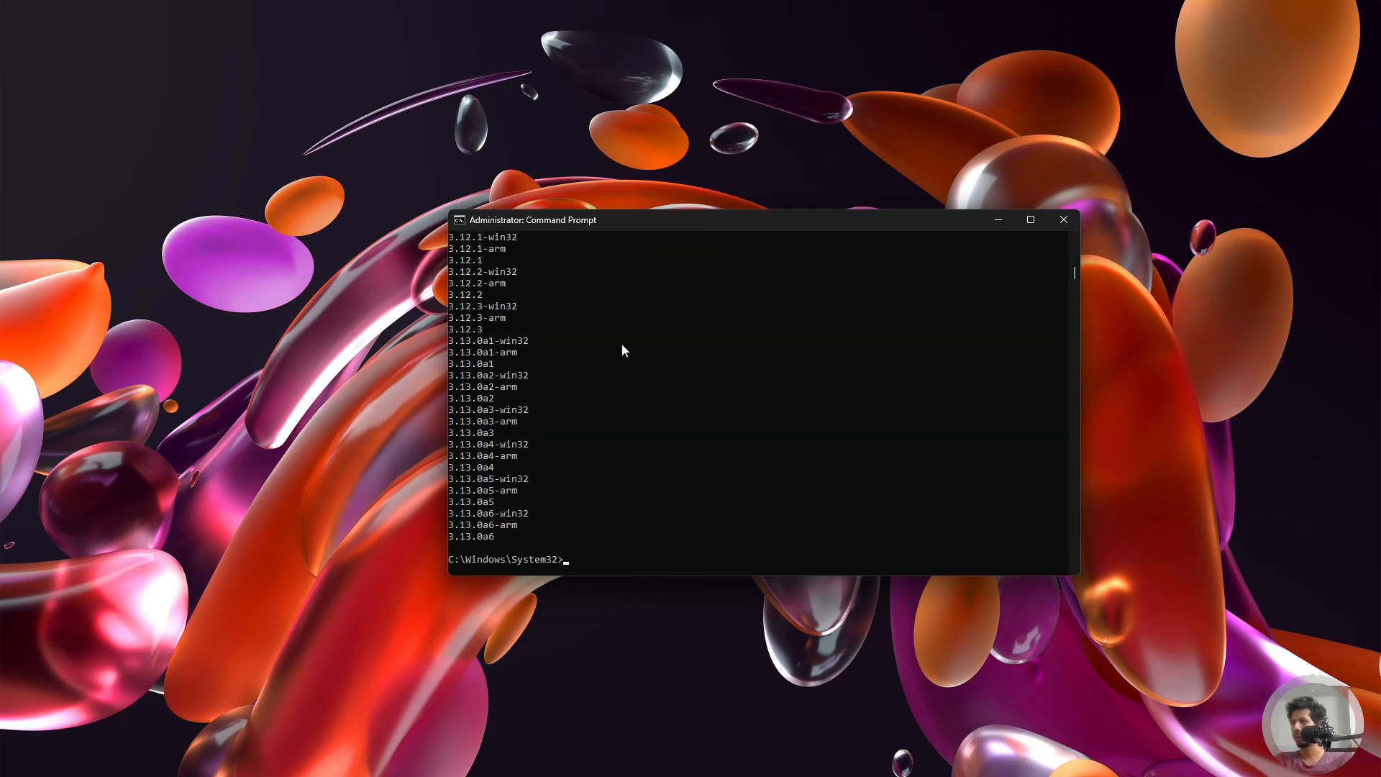
pyautogui.press('Up')
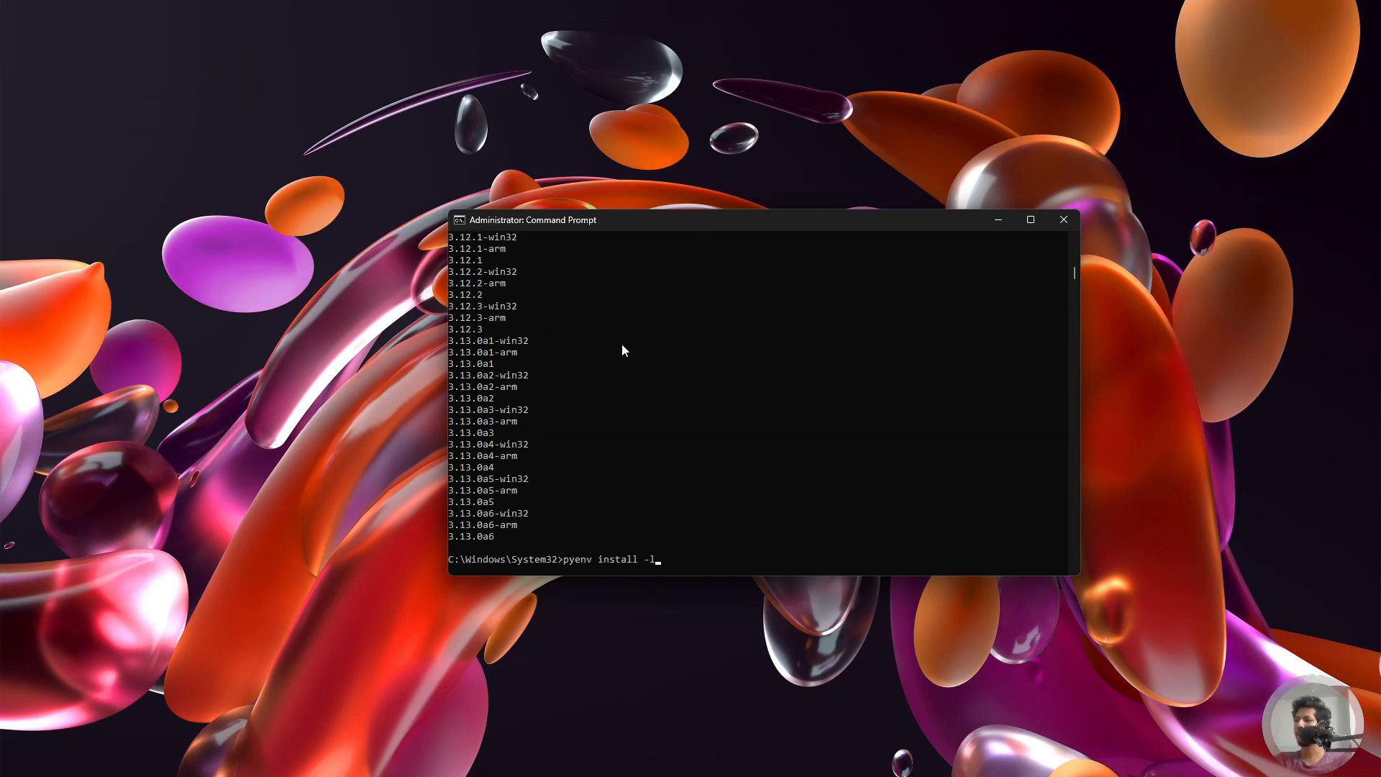
pyautogui.press('BackSpace')
pyautogui.press('BackSpace')
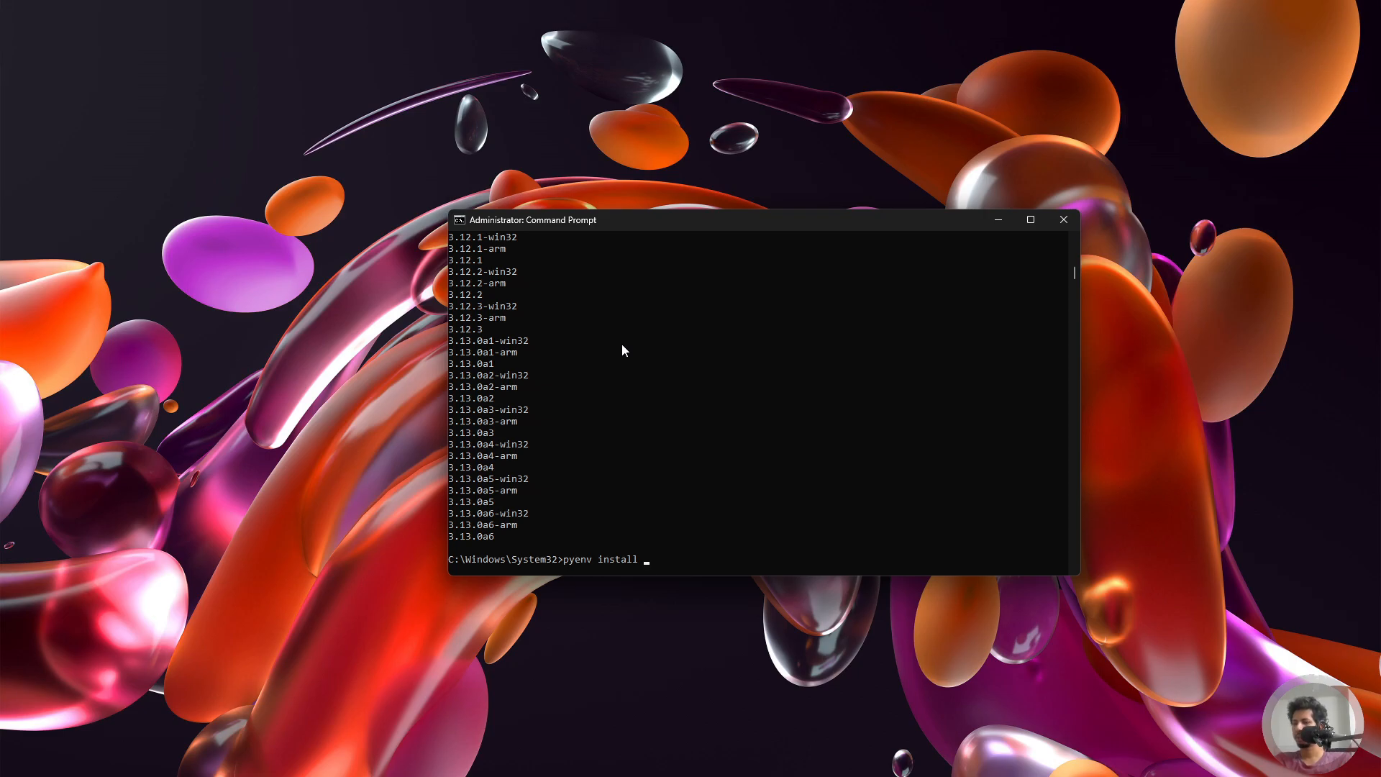
pyautogui.write('3.12.0')
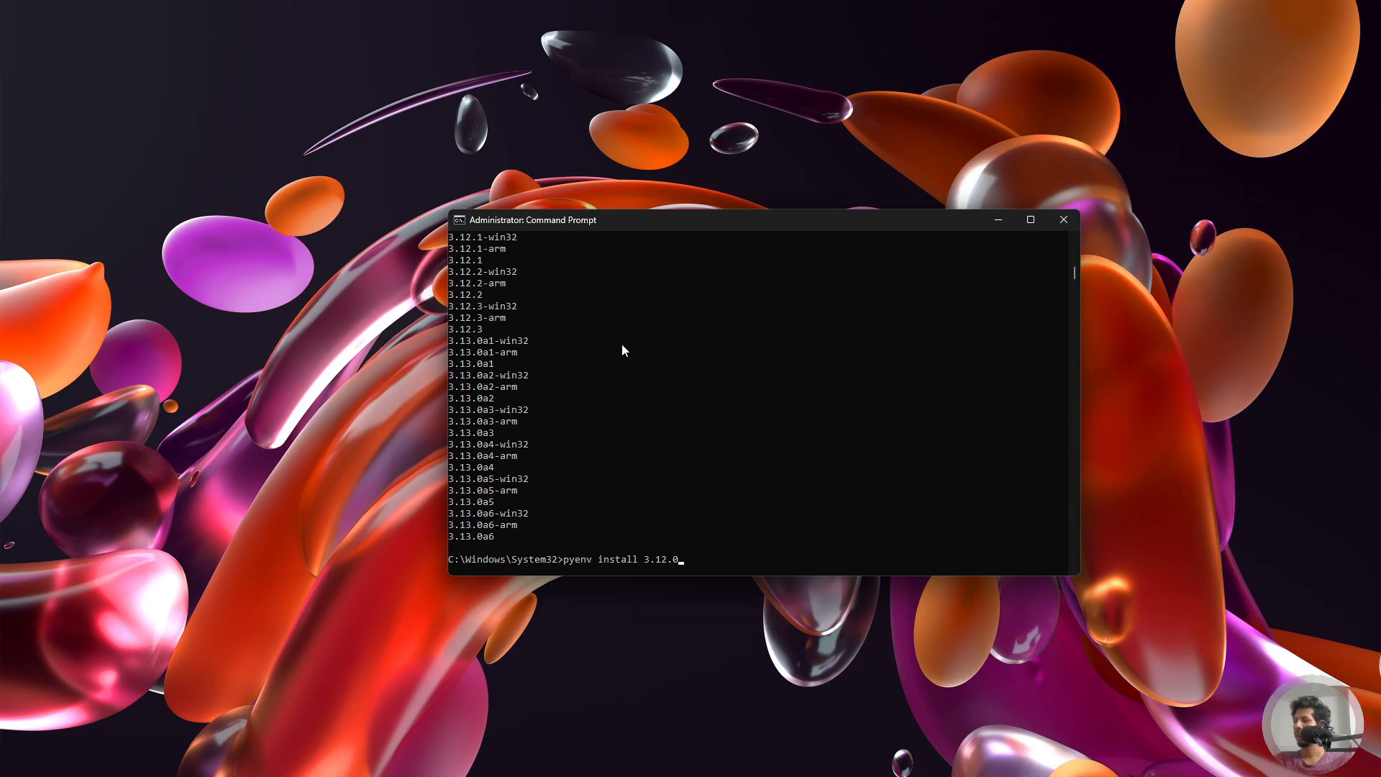
pyautogui.press('BackSpace')
pyautogui.press('BackSpace')
pyautogui.press('BackSpace')
pyautogui.press('BackSpace')
pyautogui.press('BackSpace')
pyautogui.press('BackSpace')
pyautogui.press('BackSpace')
pyautogui.press('BackSpace')
pyautogui.press('BackSpace')
pyautogui.press('BackSpace')
pyautogui.press('BackSpace')
pyautogui.press('BackSpace')
pyautogui.press('BackSpace')
pyautogui.press('BackSpace')
pyautogui.press('BackSpace')
pyautogui.press('BackSpace')
pyautogui.press('BackSpace')
pyautogui.press('BackSpace')
pyautogui.press('BackSpace')
pyautogui.press('BackSpace')
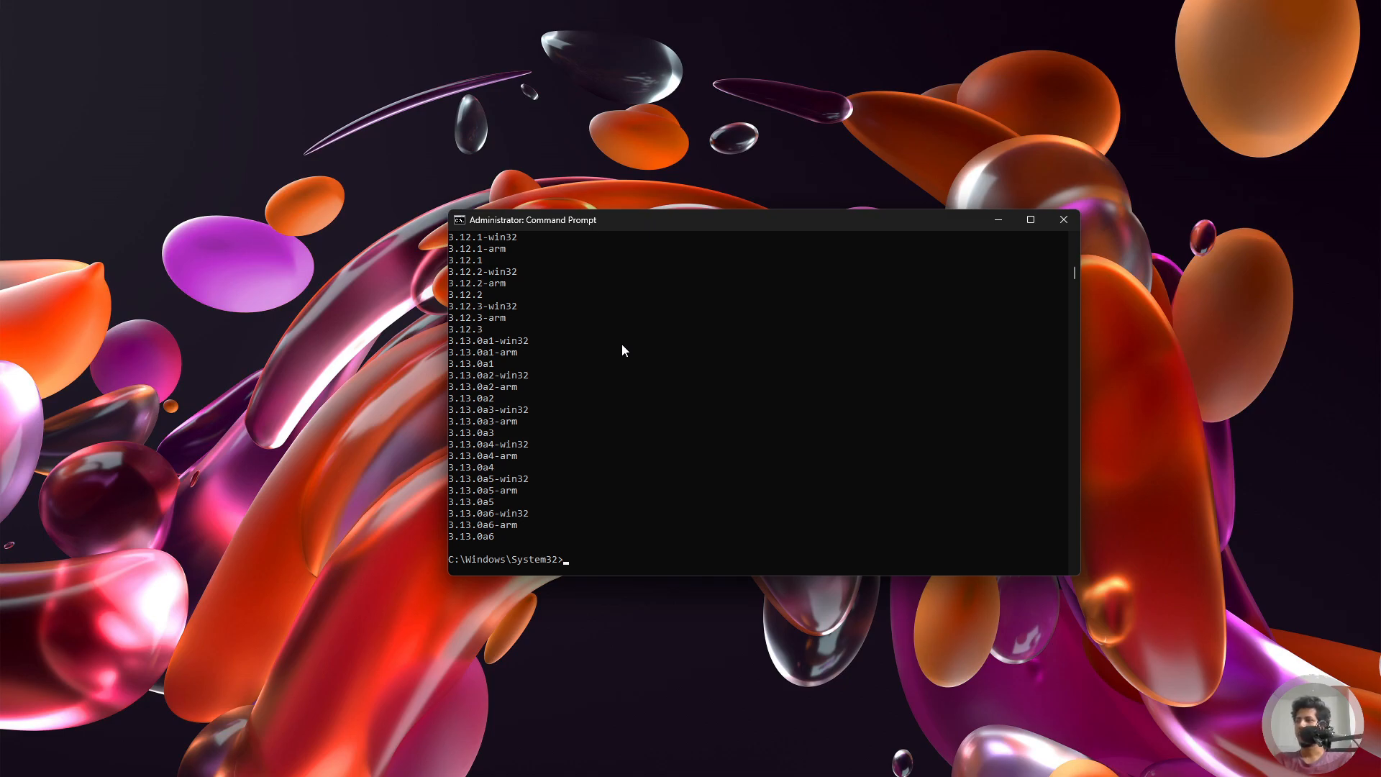
pyautogui.press('Up')
pyautogui.press('Up')
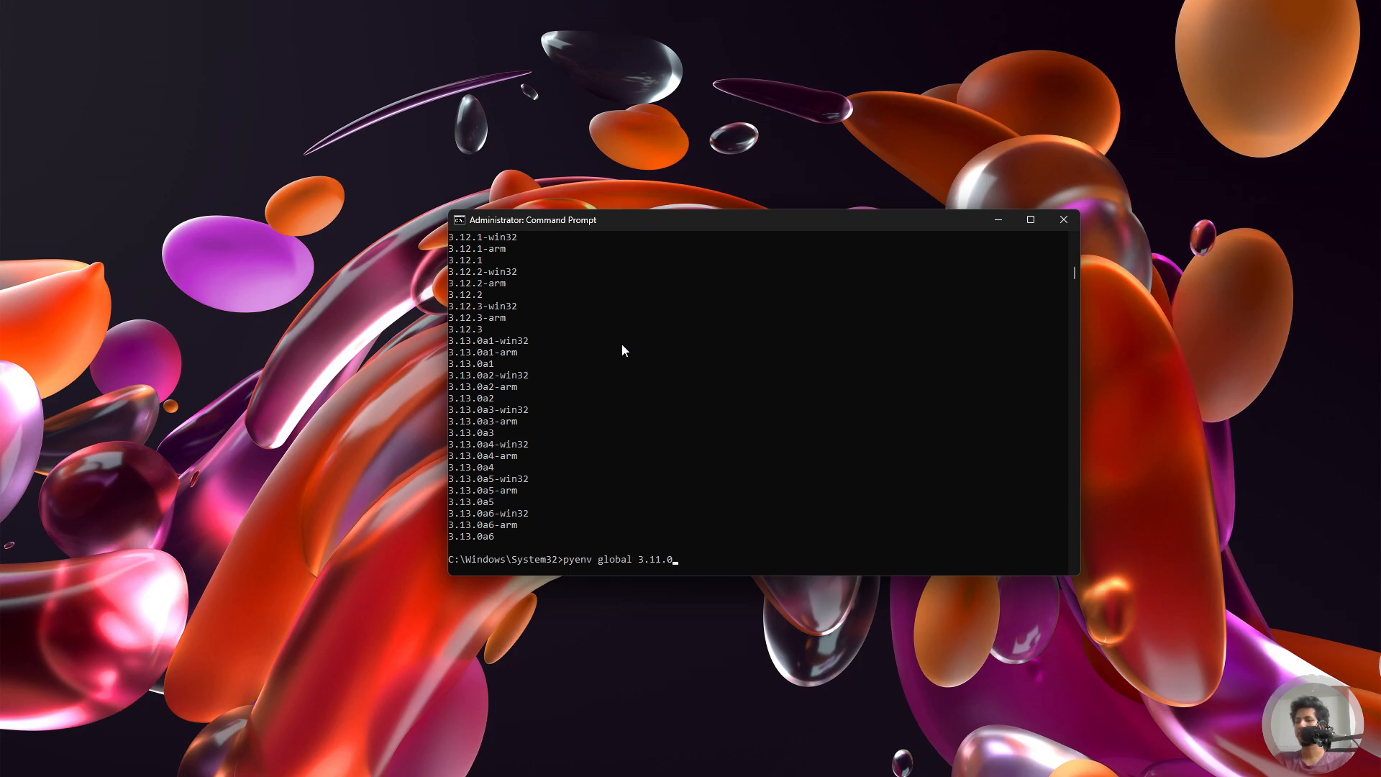
pyautogui.press('BackSpace')
pyautogui.press('BackSpace')
pyautogui.press('BackSpace')
pyautogui.press('BackSpace')
pyautogui.press('BackSpace')
pyautogui.press('BackSpace')
pyautogui.press('BackSpace')
pyautogui.press('BackSpace')
pyautogui.press('BackSpace')
pyautogui.press('BackSpace')
pyautogui.press('BackSpace')
pyautogui.press('BackSpace')
pyautogui.press('BackSpace')
pyautogui.press('BackSpace')
pyautogui.press('BackSpace')
pyautogui.press('BackSpace')
pyautogui.press('BackSpace')
pyautogui.press('BackSpace')
pyautogui.press('BackSpace')
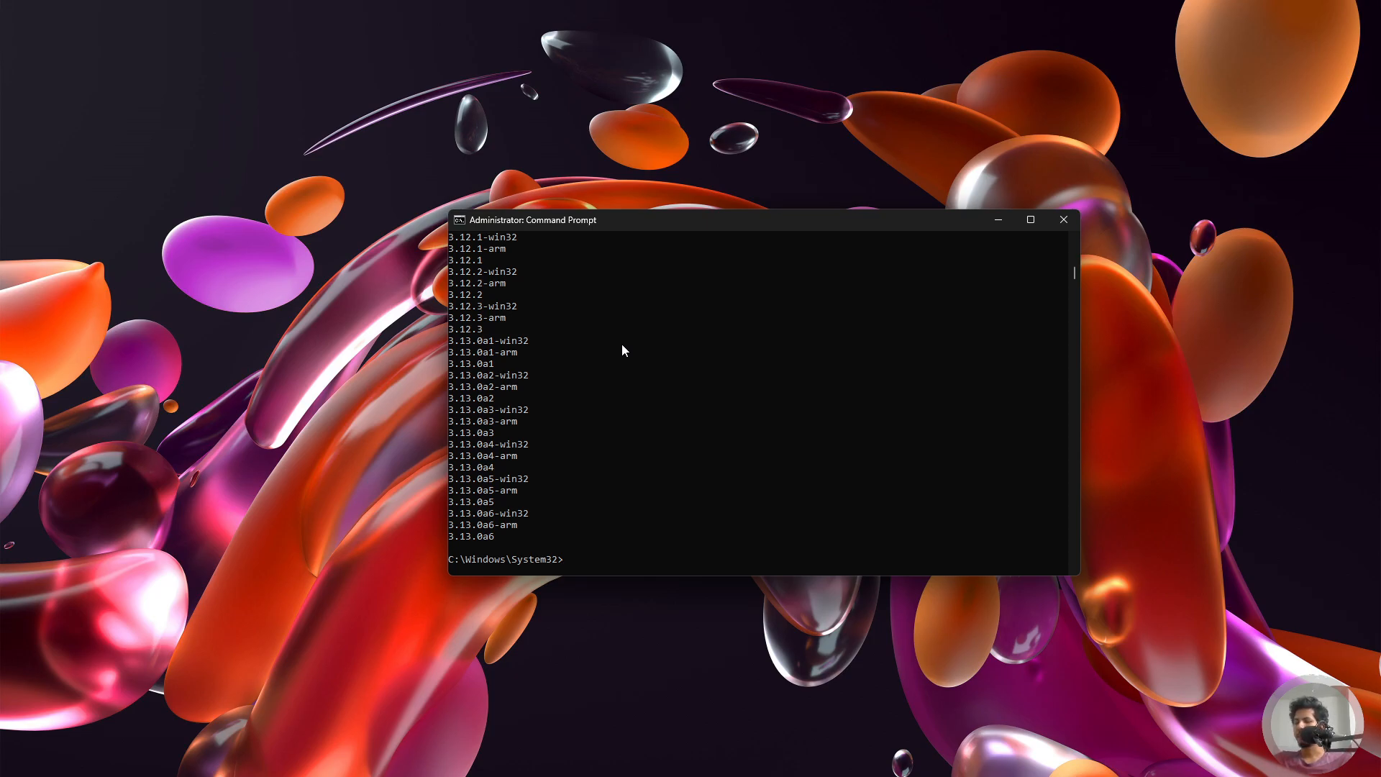
# Step: Check the active Python version with python --version
pyautogui.write('python --verio')
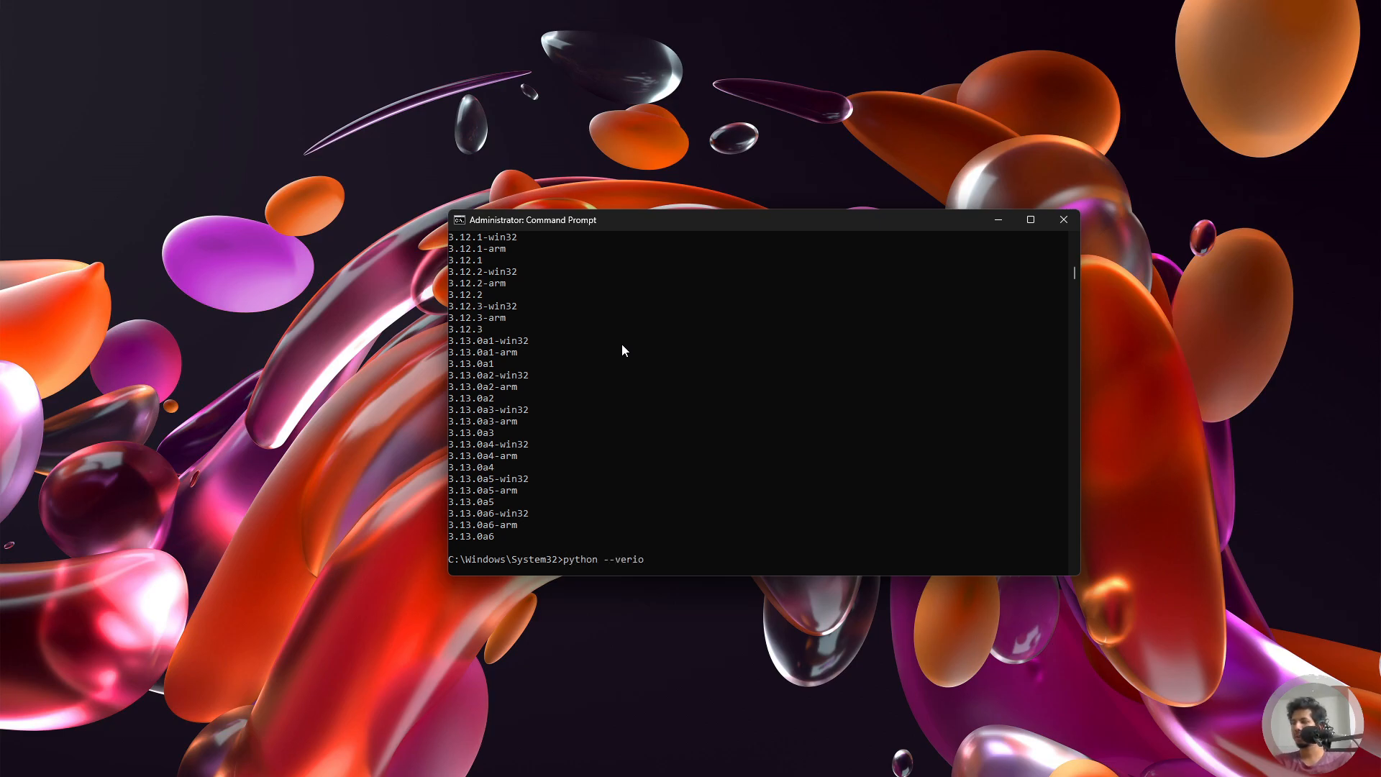
pyautogui.press('BackSpace')
pyautogui.press('BackSpace')
pyautogui.write('sion')
pyautogui.press('Return')
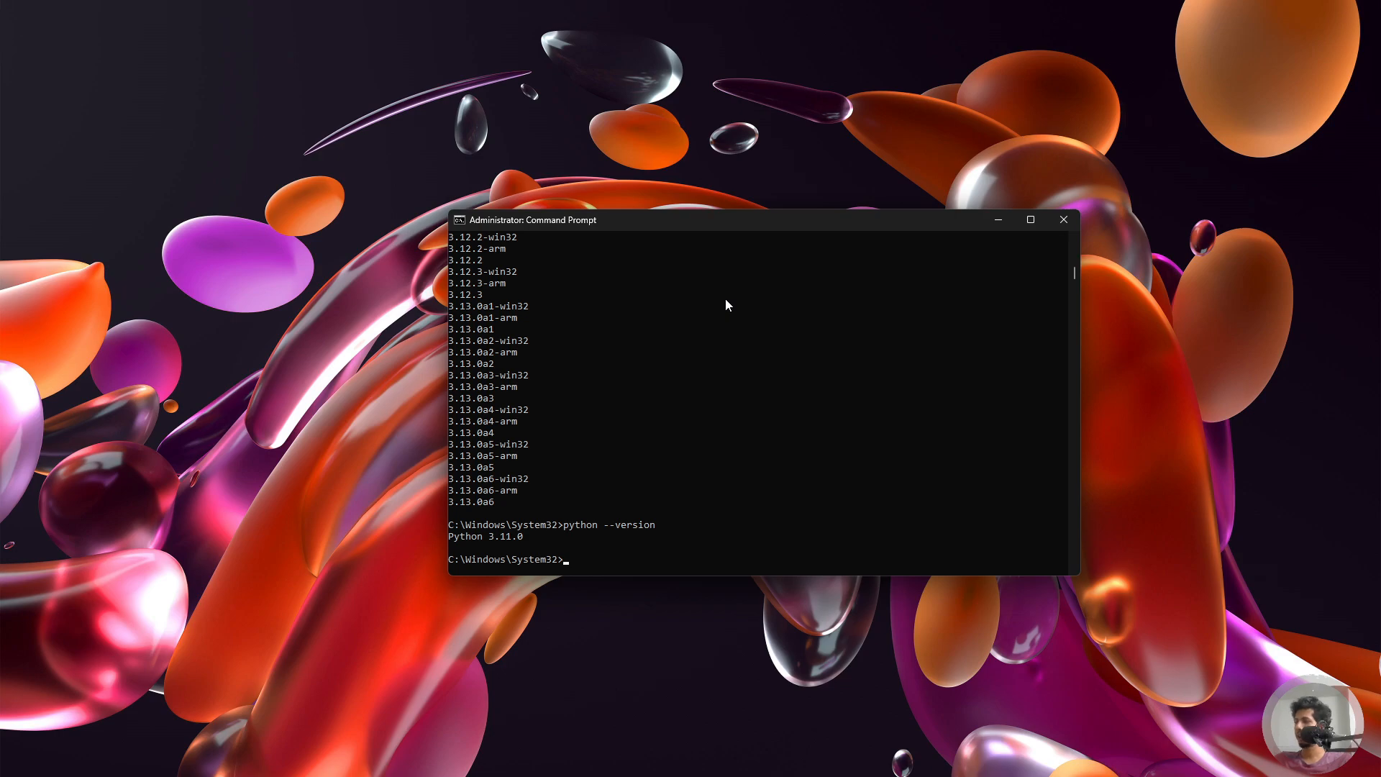
# Step: Switch to the Brave browser, search for "cuda 11.8" and open NVIDIA's CUDA Toolkit 11.8 Downloads result in a new tab
pyautogui.press('super')
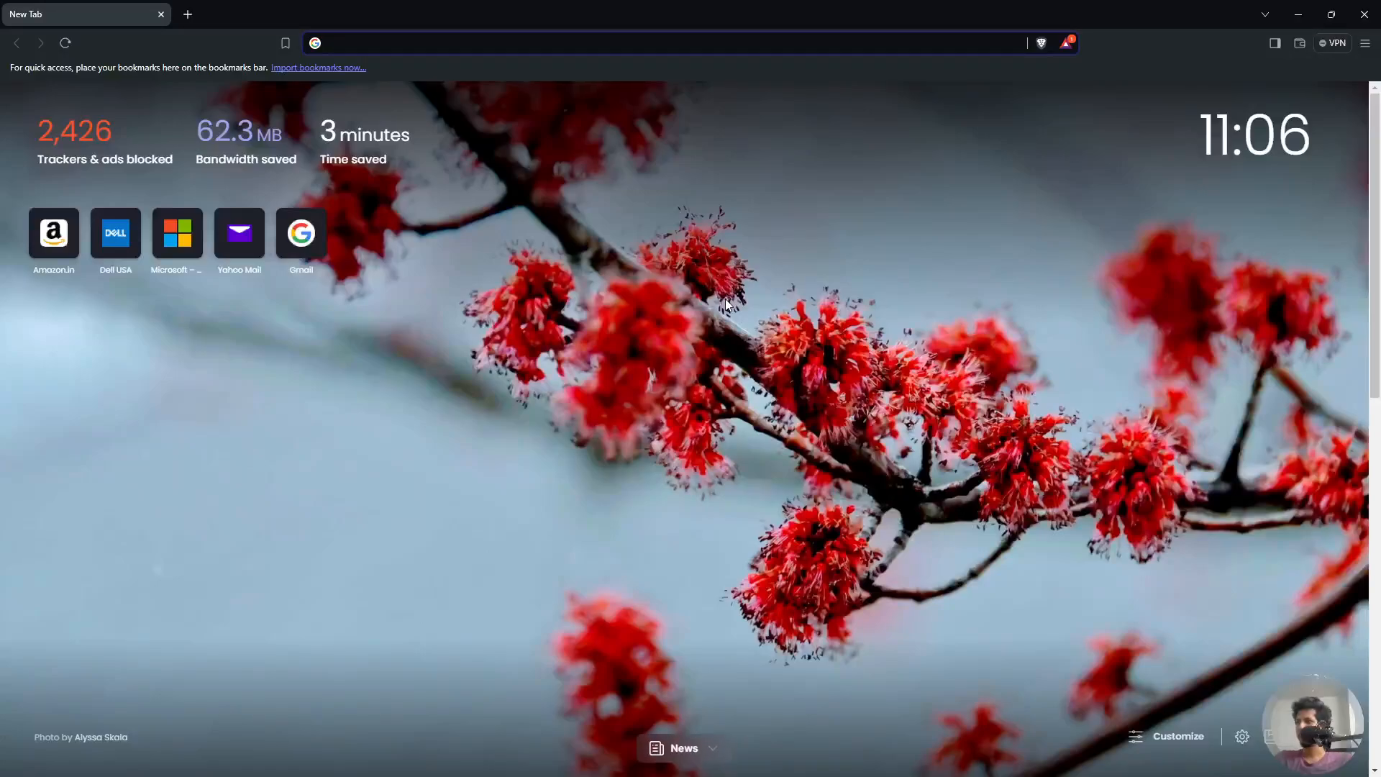
pyautogui.write('cu')
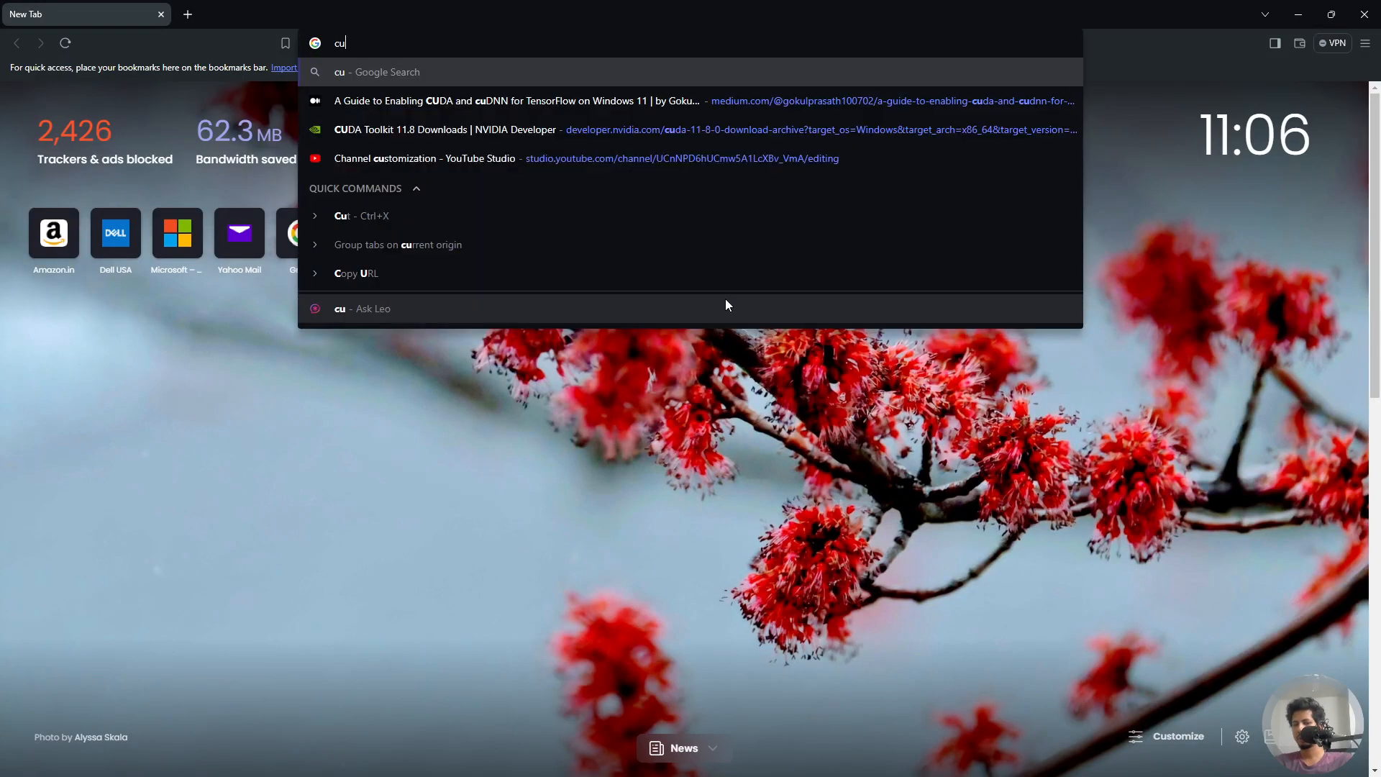
pyautogui.write('da 11.')
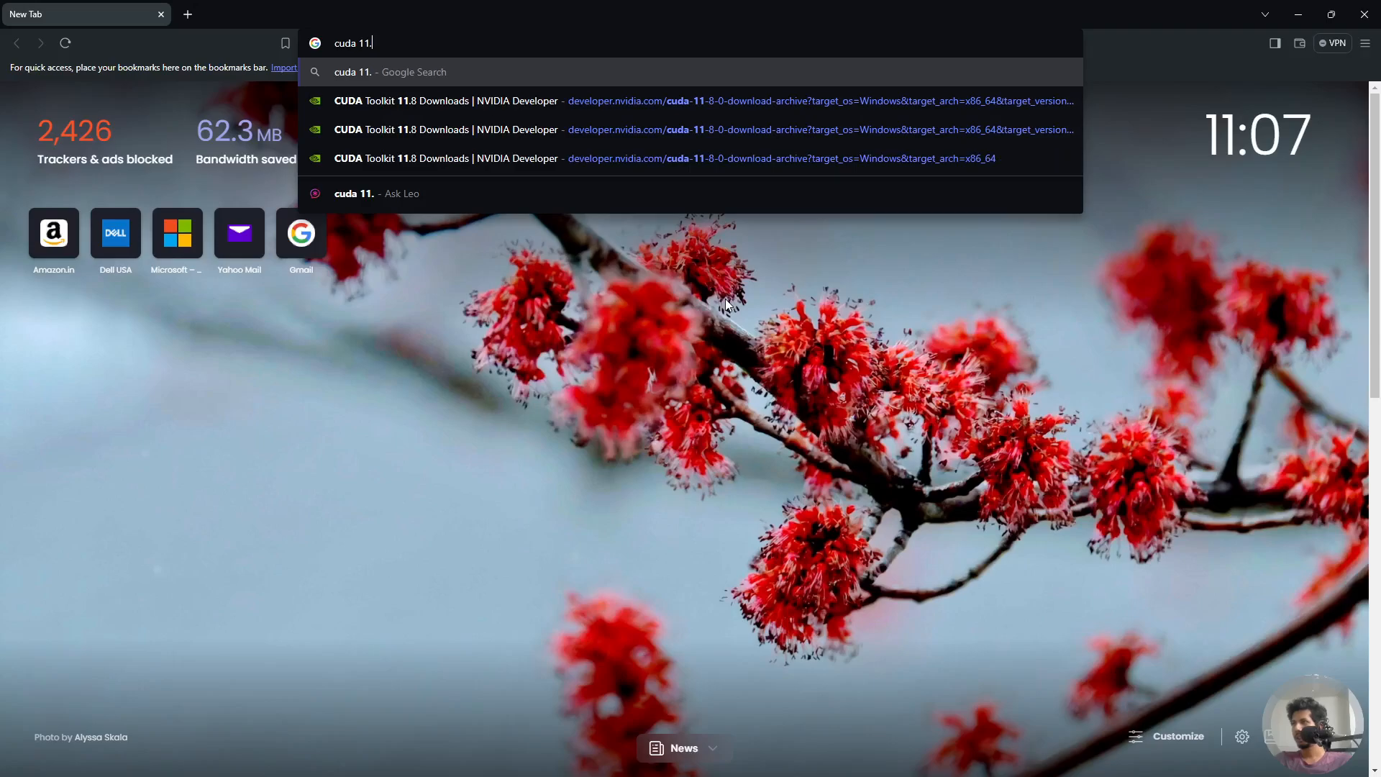
pyautogui.write('8')
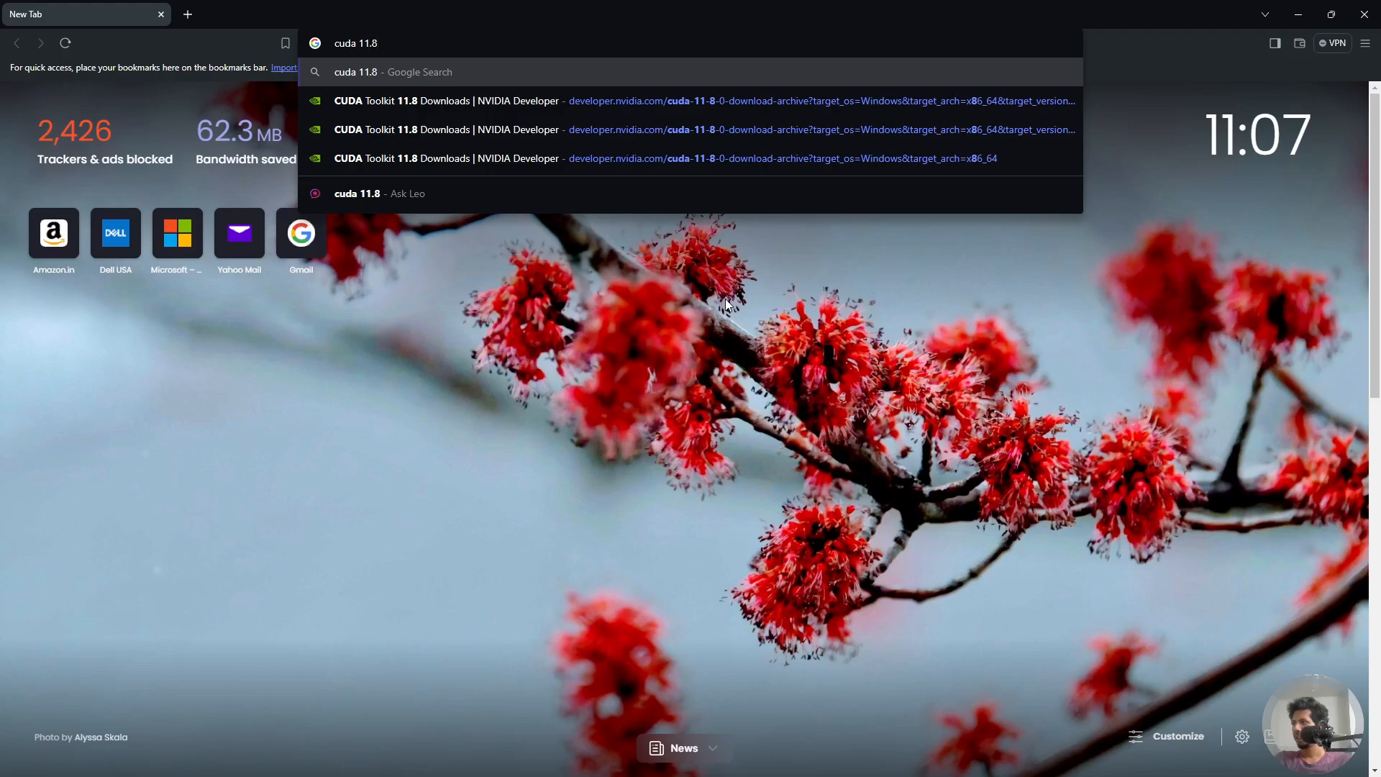
pyautogui.press('Down')
pyautogui.press('Up')
pyautogui.press('Return')
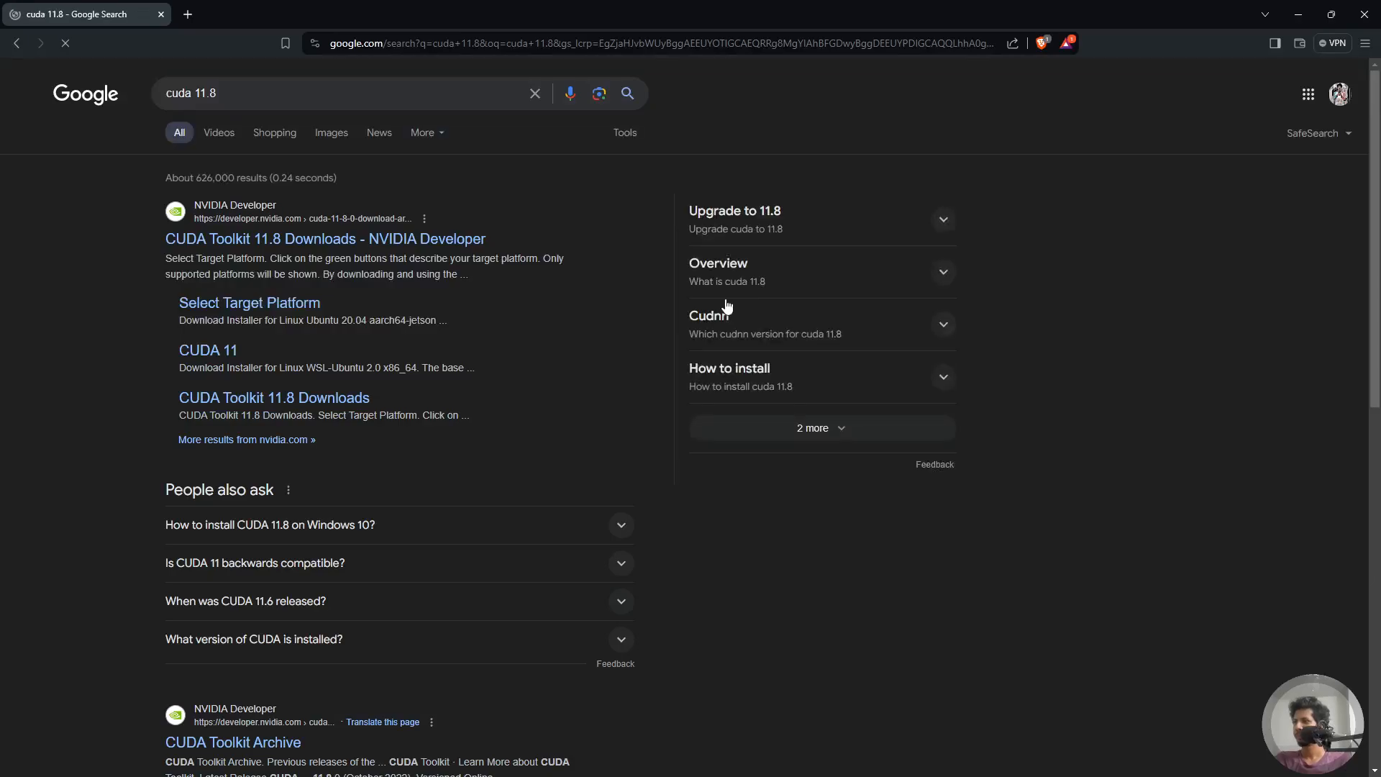
pyautogui.middleClick(338, 241)
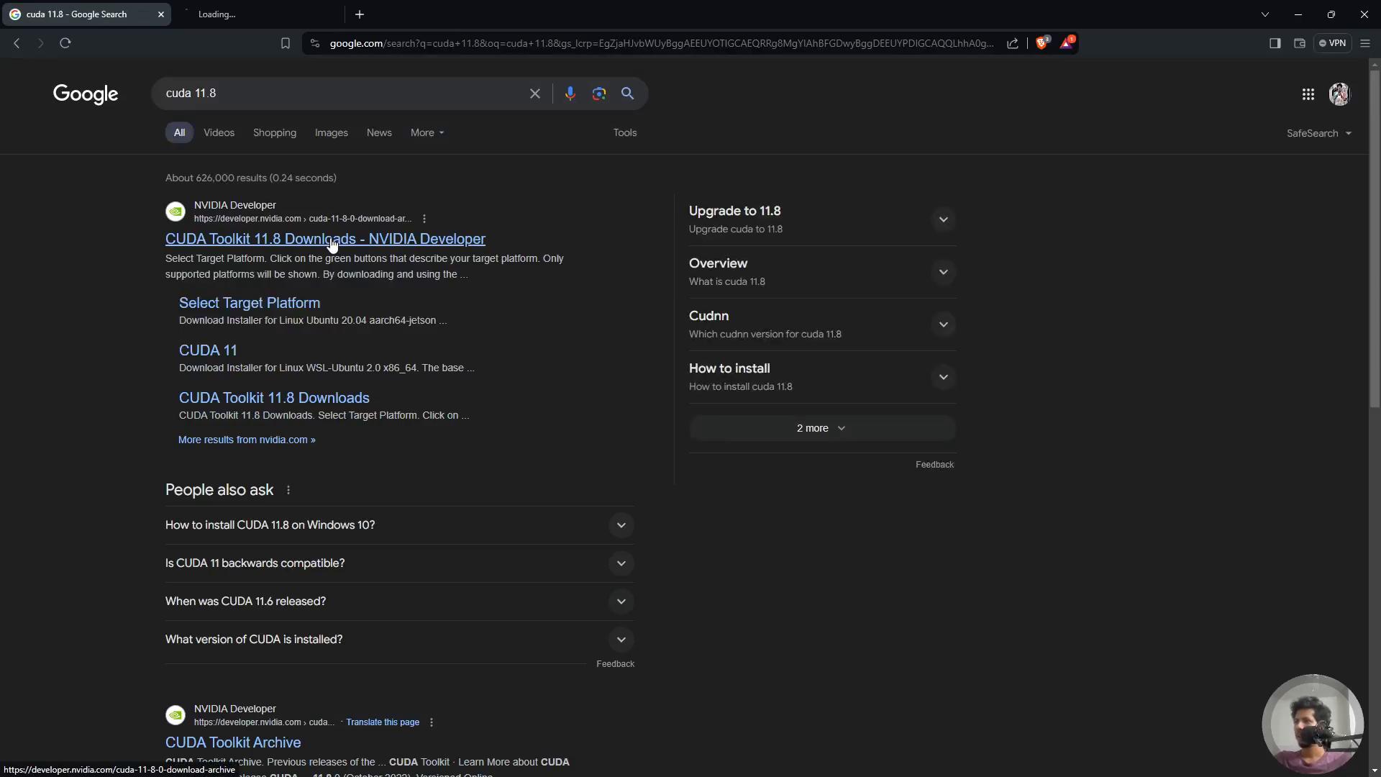
pyautogui.click(259, 14)
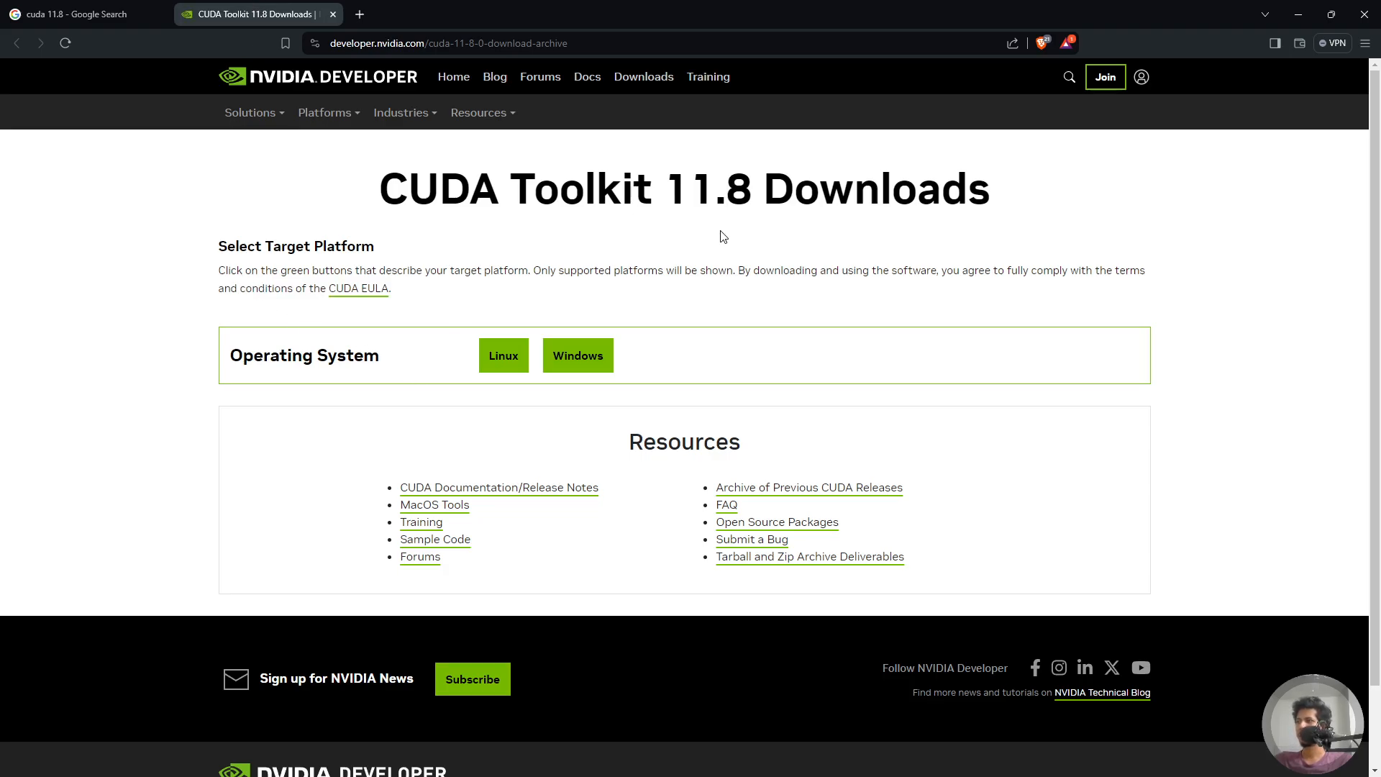
# Step: Configure the CUDA Toolkit 11.8 download for Windows, x86_64, version 11, with the exe (local) installer type
pyautogui.scroll(-2, 723, 237)
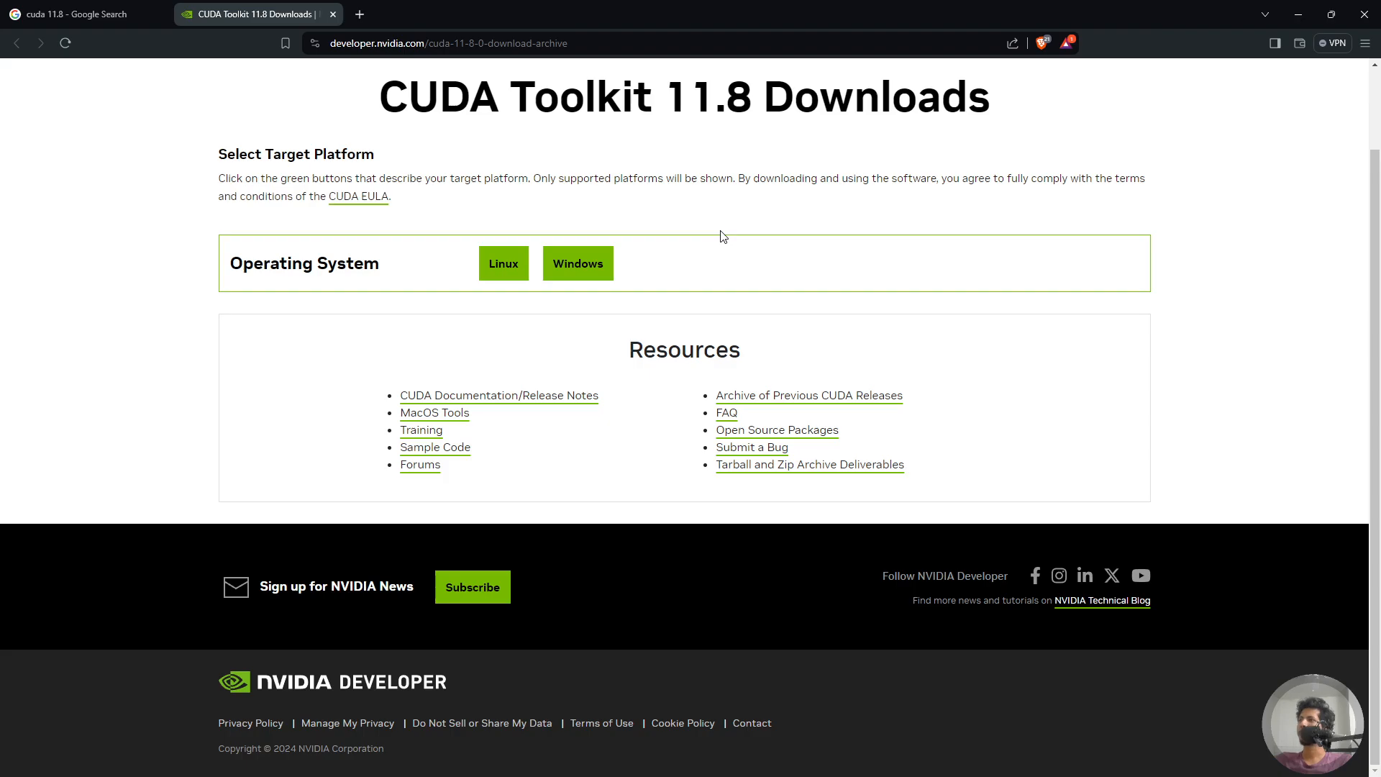
pyautogui.click(582, 266)
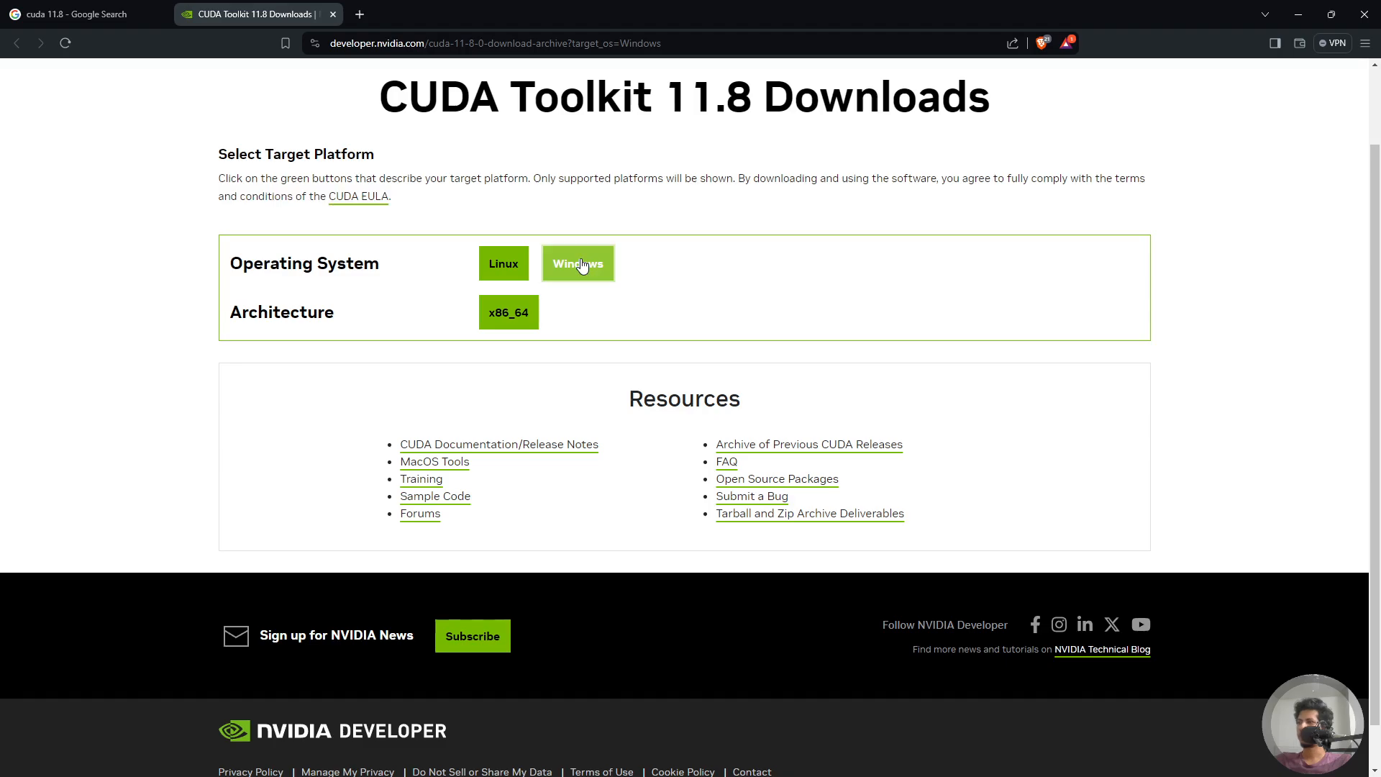
pyautogui.click(512, 314)
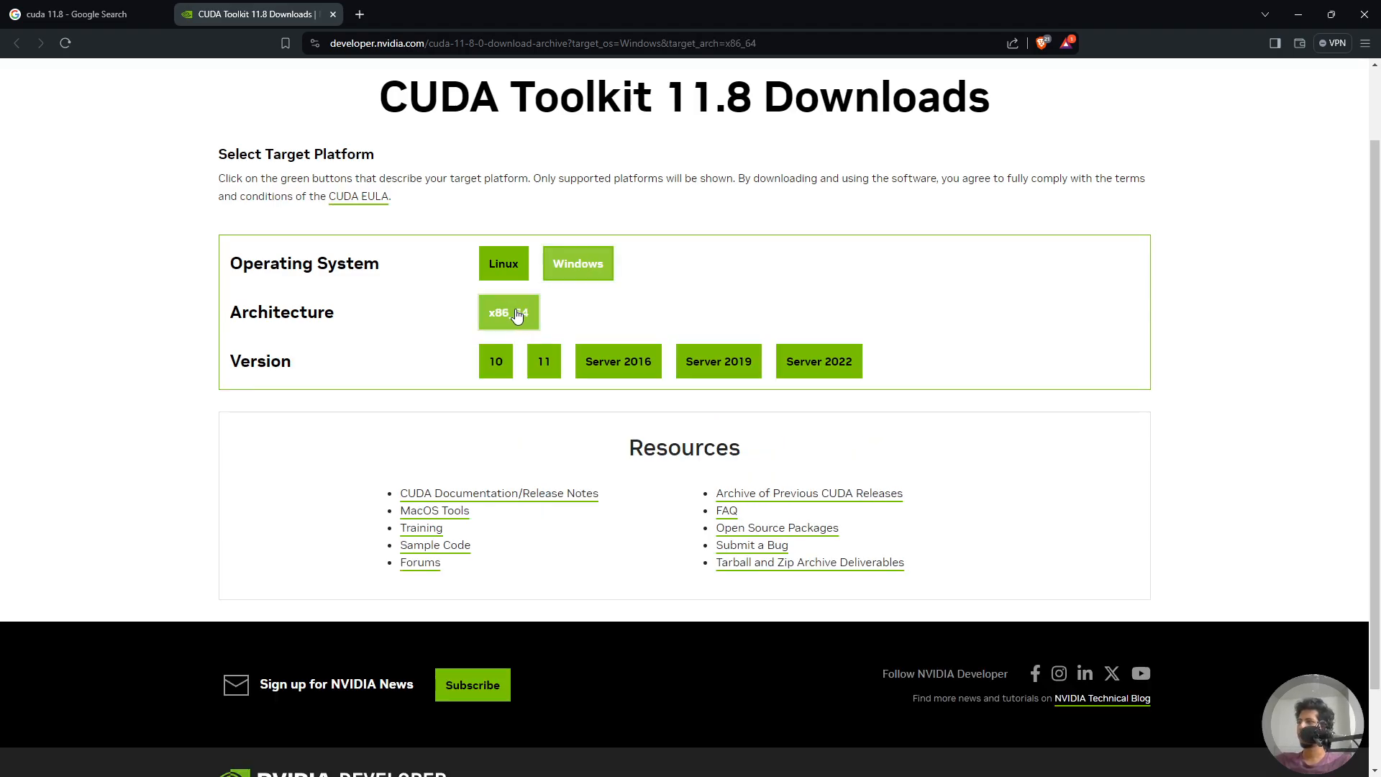
pyautogui.click(549, 367)
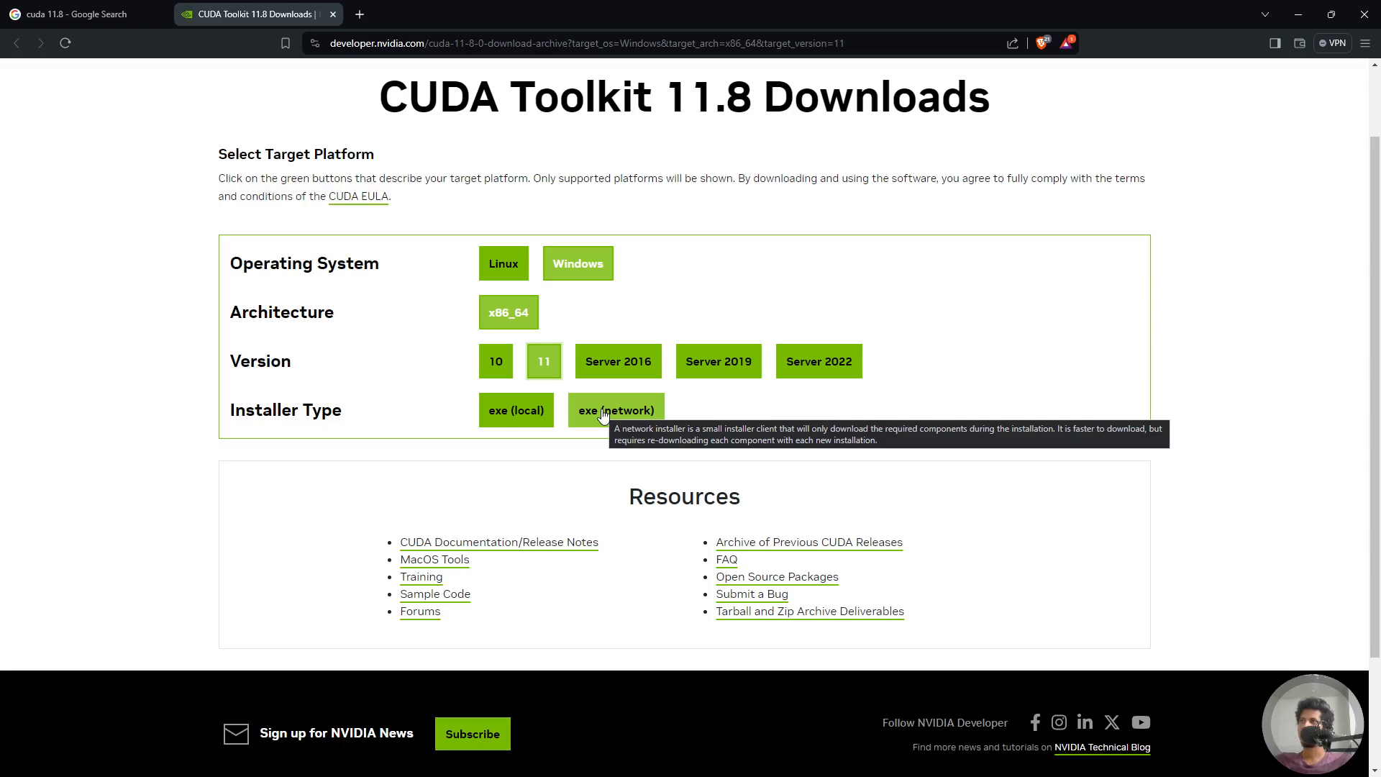
pyautogui.click(517, 423)
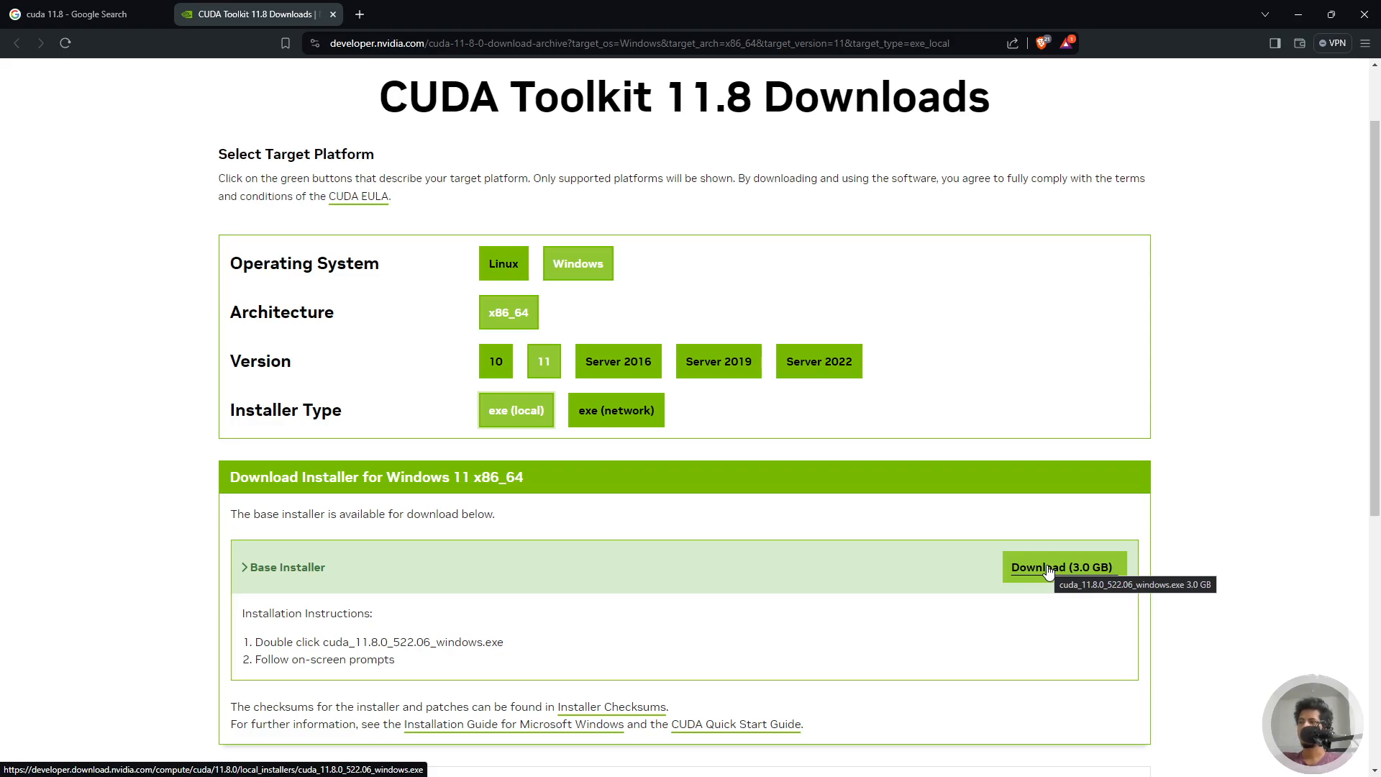
# Step: Switch the installer type to exe (network) for comparison, return to exe (local) and review its installation instructions
pyautogui.click(638, 422)
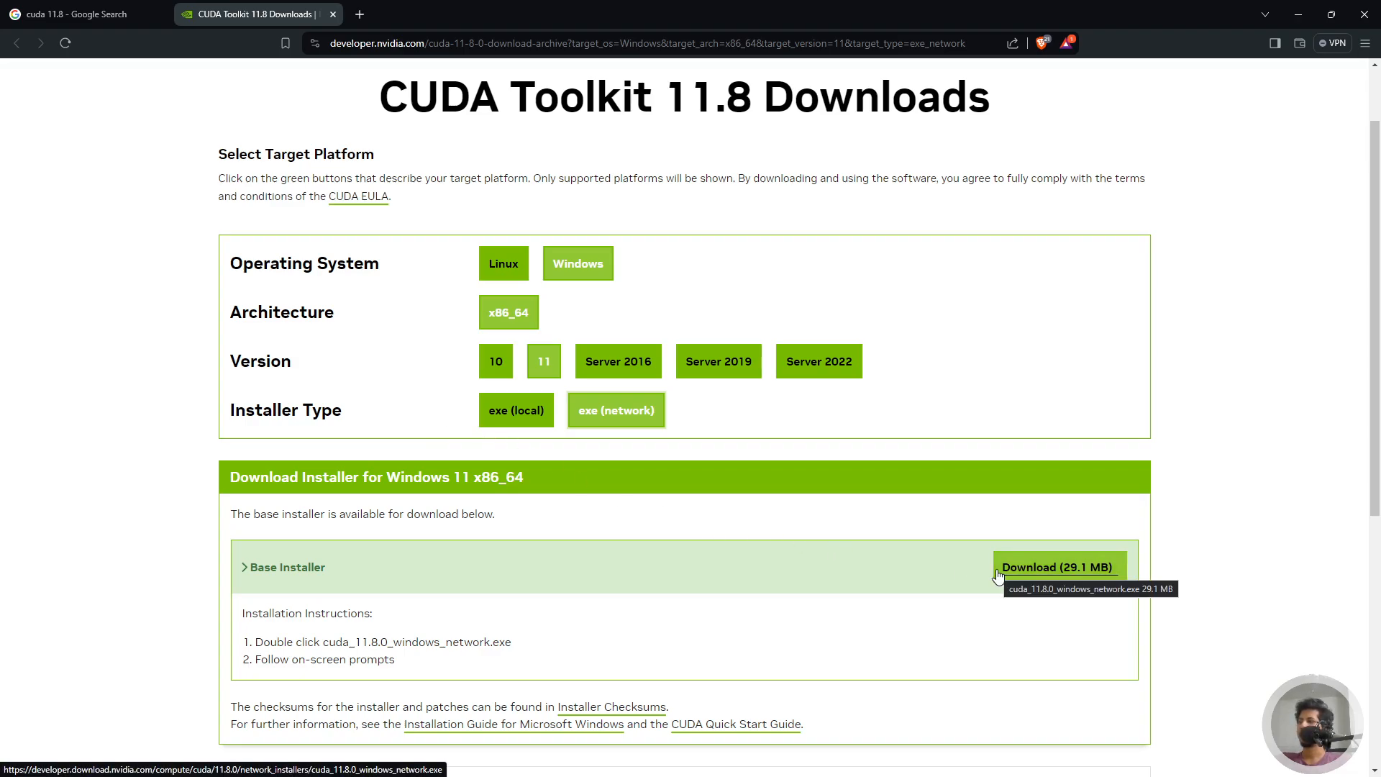
pyautogui.scroll(-1, 997, 576)
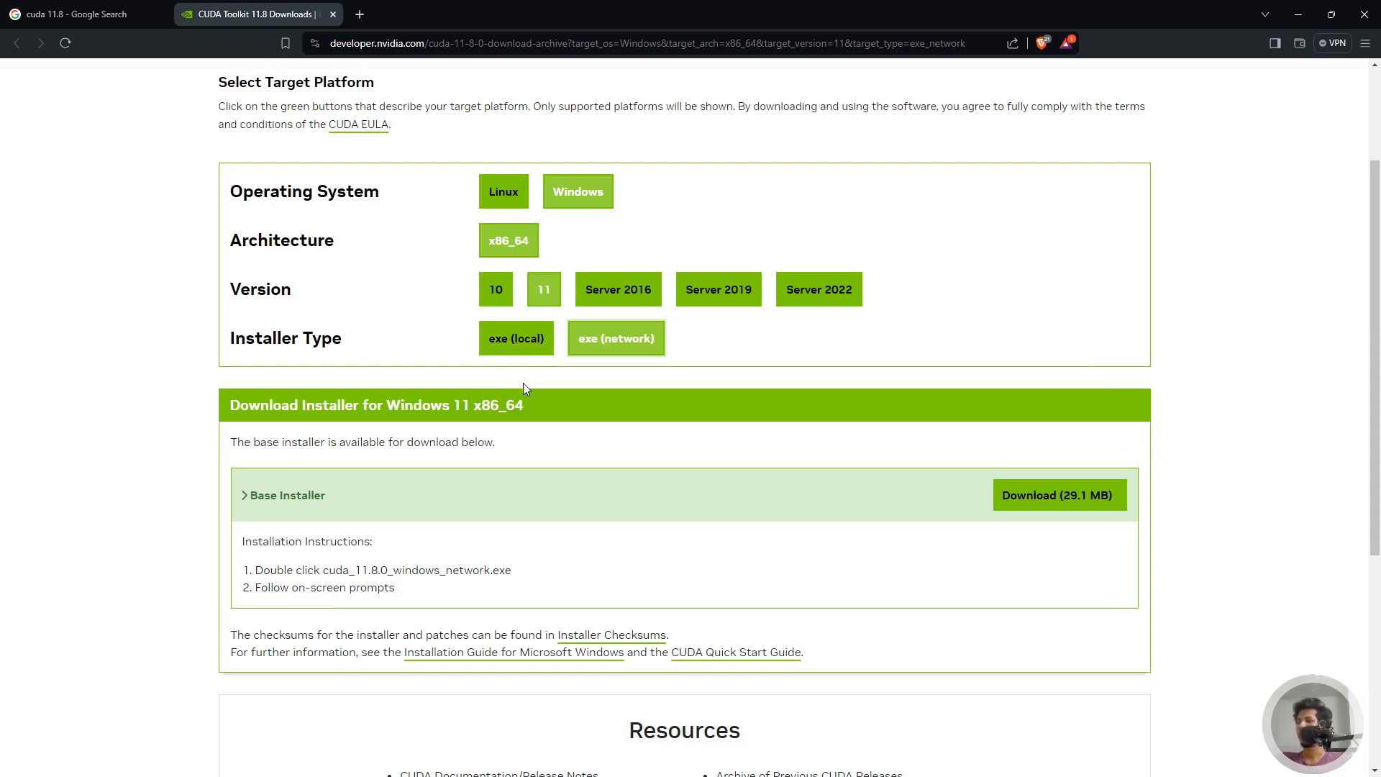
pyautogui.click(527, 349)
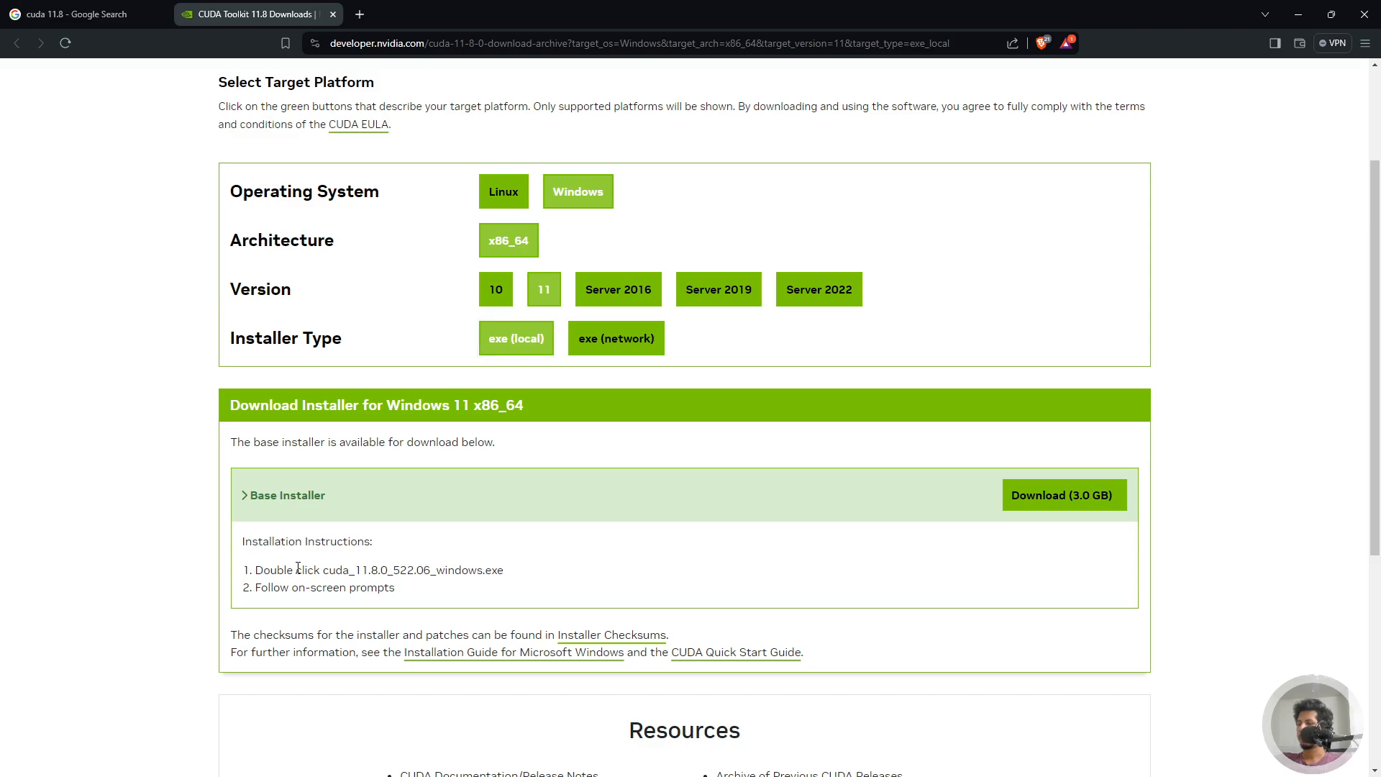
pyautogui.moveTo(297, 568); pyautogui.dragTo(315, 570)
pyautogui.click(512, 575)
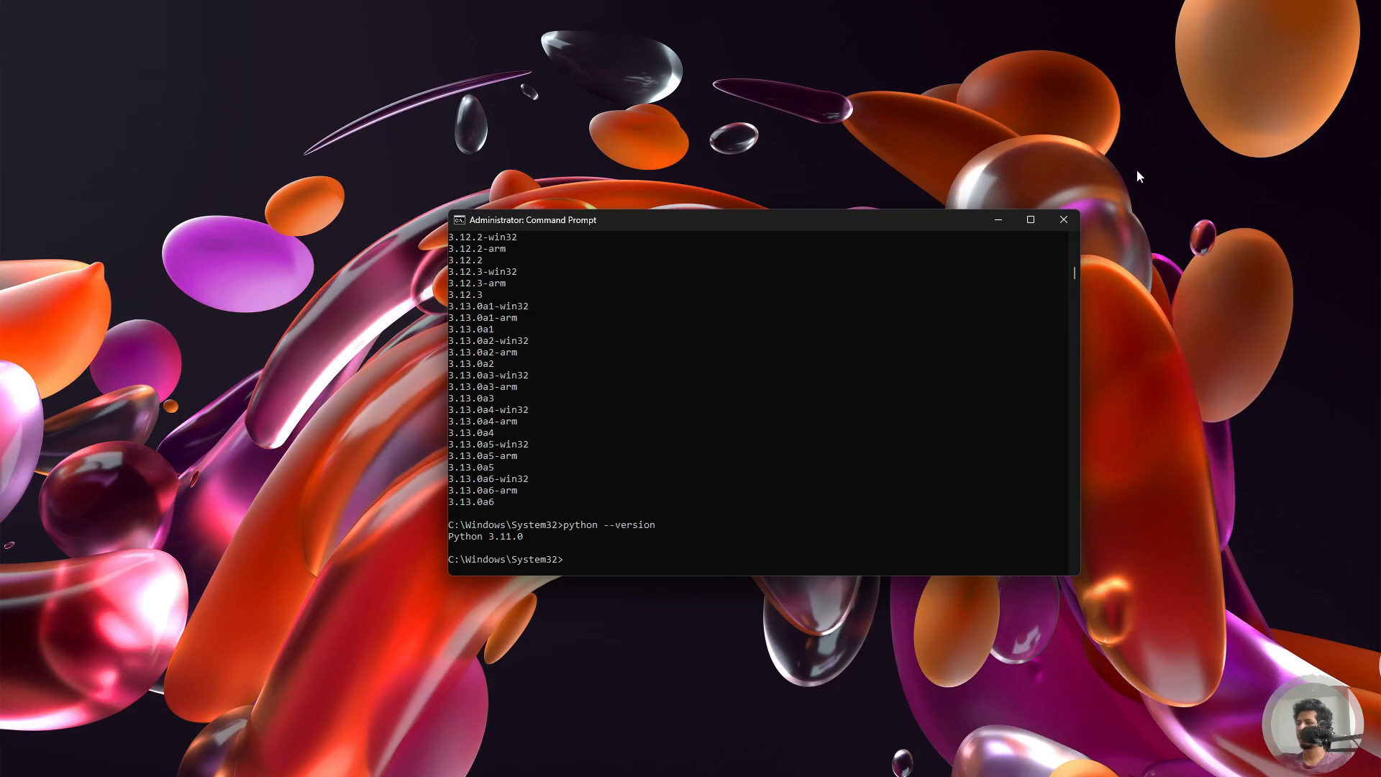
# Step: Run cuda_11.8.0_522.06_windows.exe from the Downloads folder as administrator and accept the default extraction path
pyautogui.press('super+e')
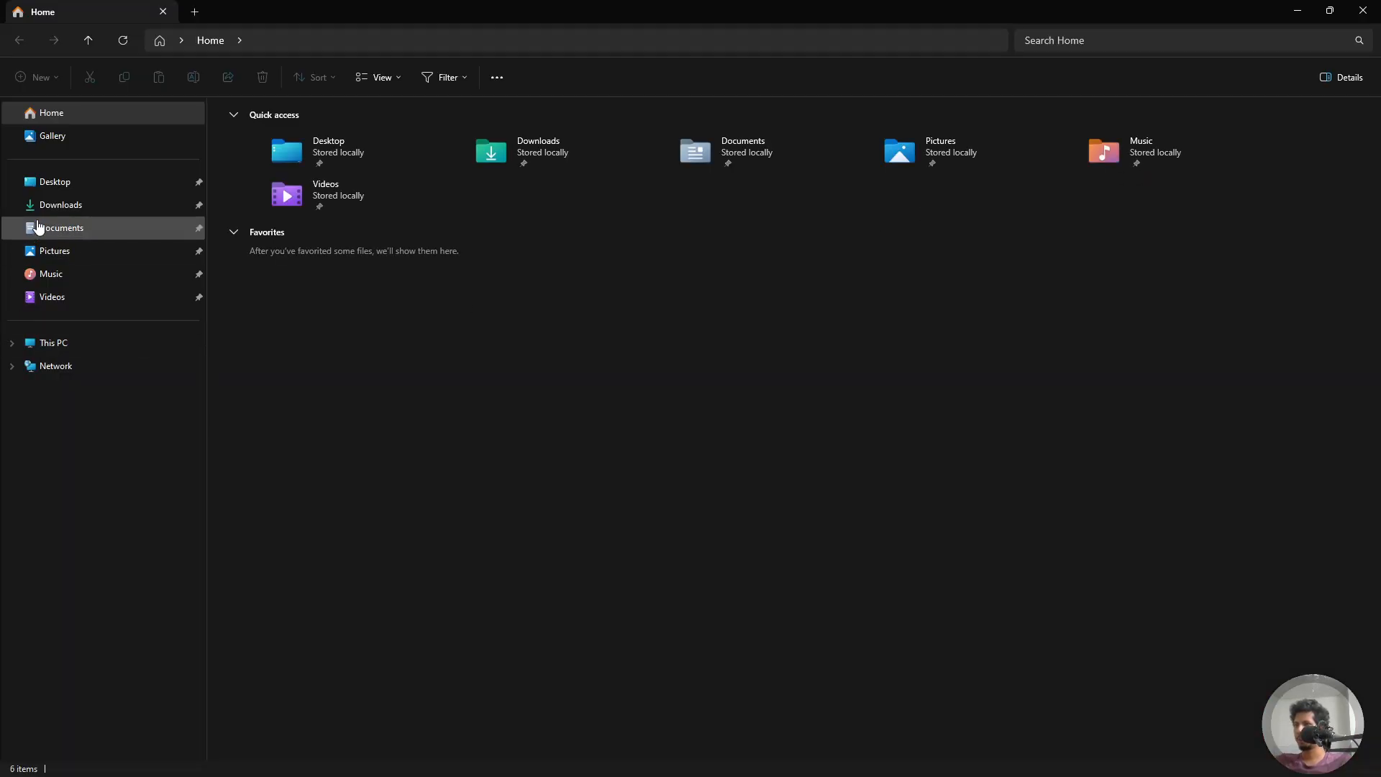
pyautogui.click(69, 206)
pyautogui.click(321, 149)
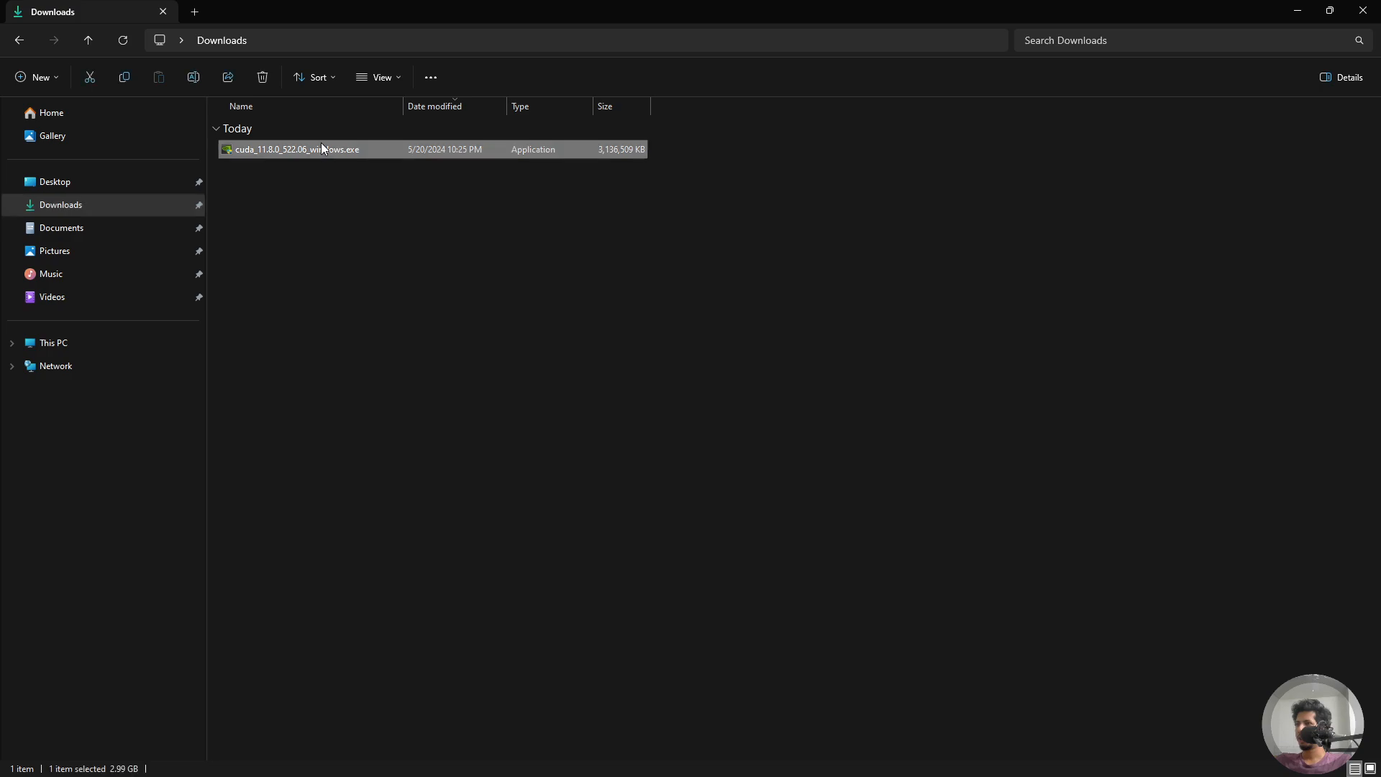
pyautogui.rightClick(321, 151)
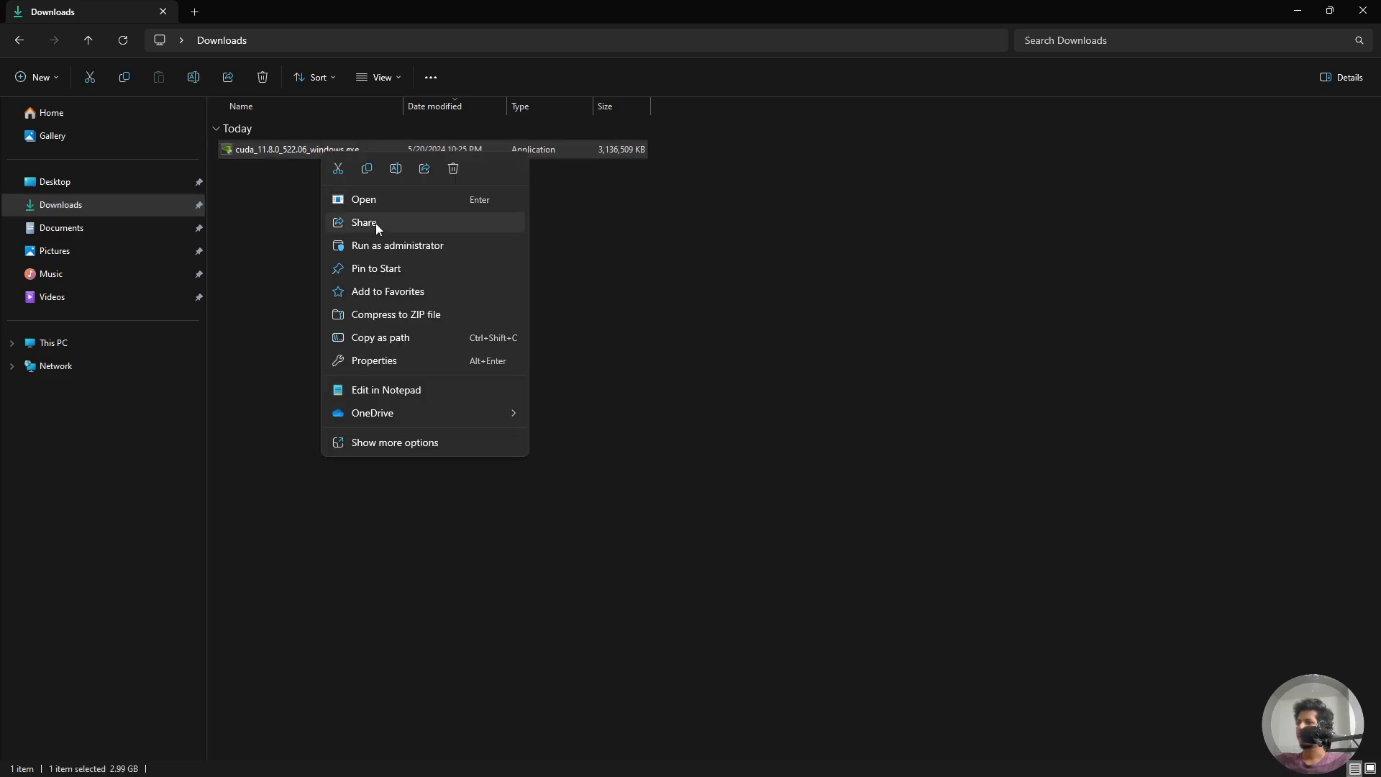
pyautogui.click(390, 242)
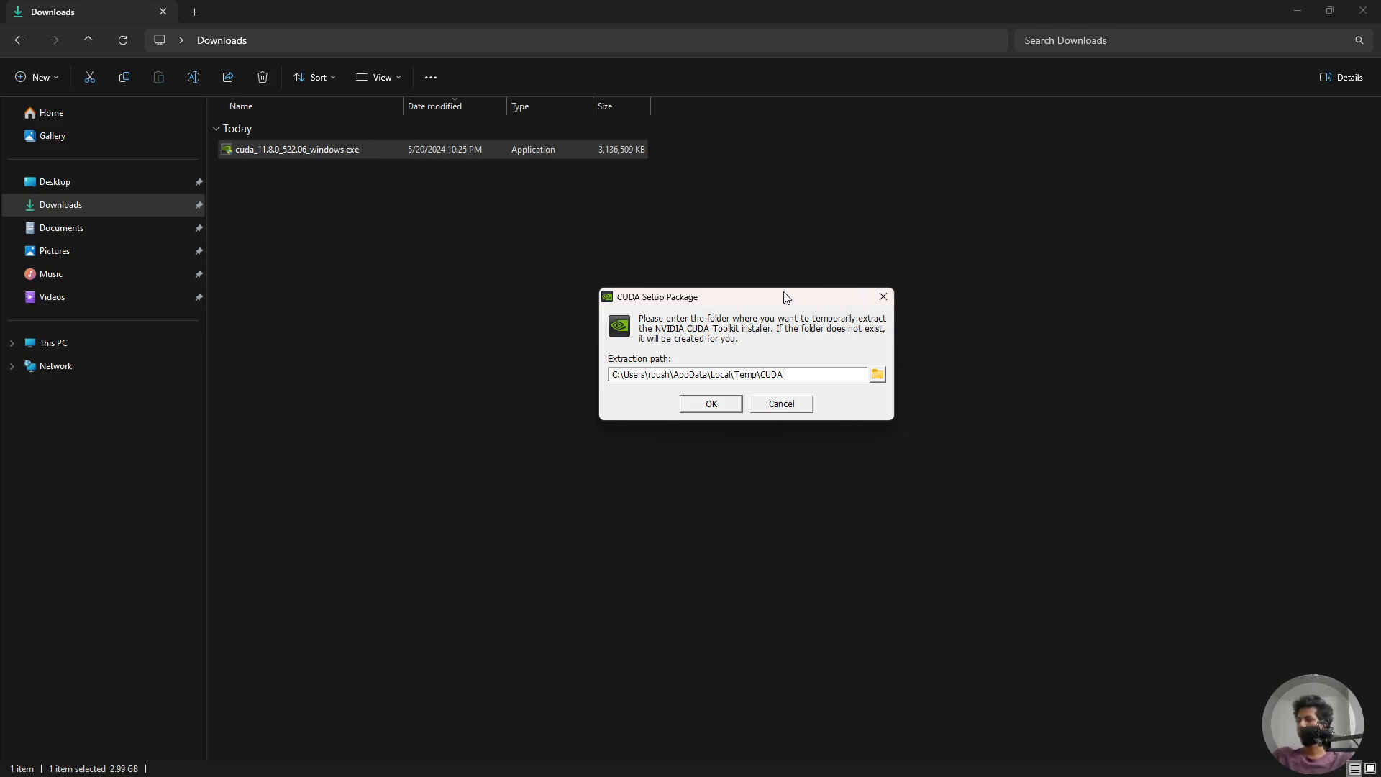
pyautogui.click(711, 403)
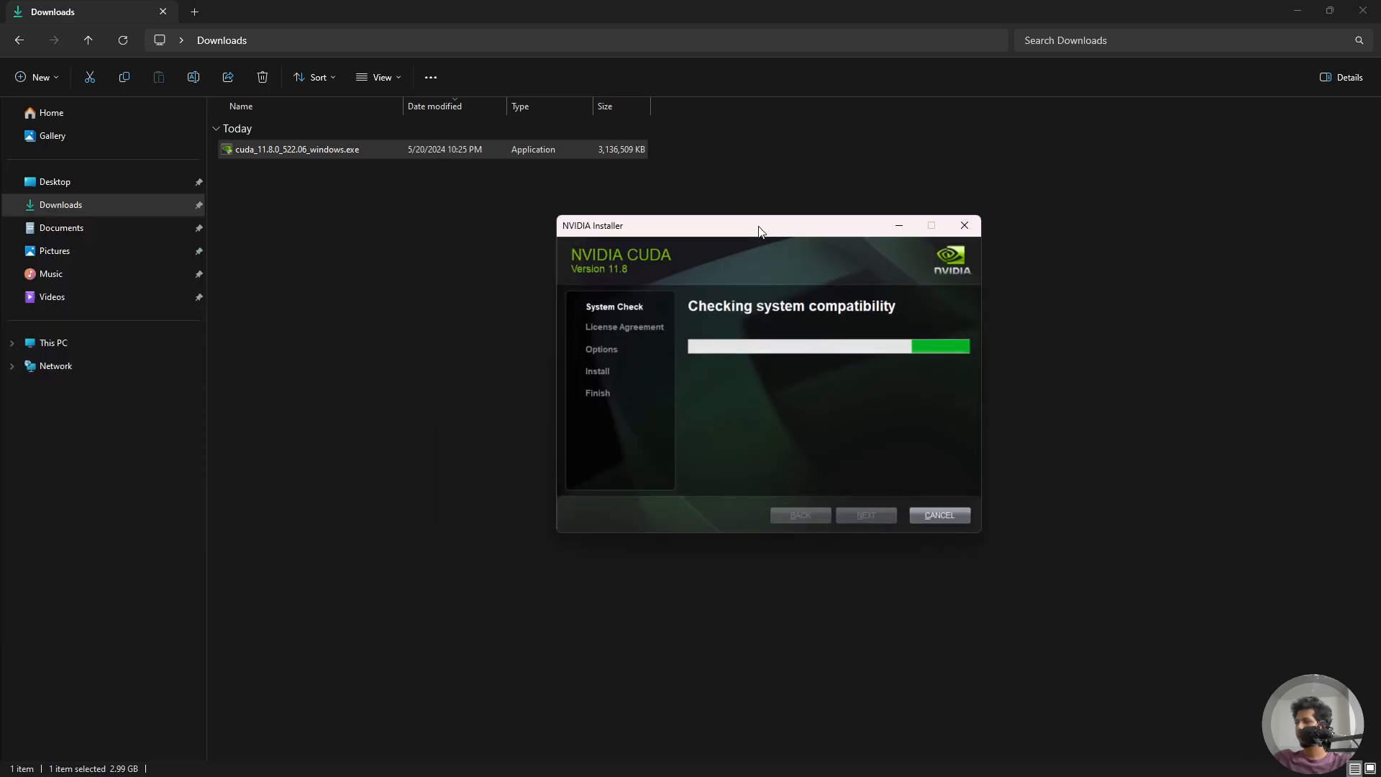
# Step: Continue past the older-driver notice, skim the NVIDIA software license agreement and accept it
pyautogui.moveTo(758, 231); pyautogui.dragTo(651, 248)
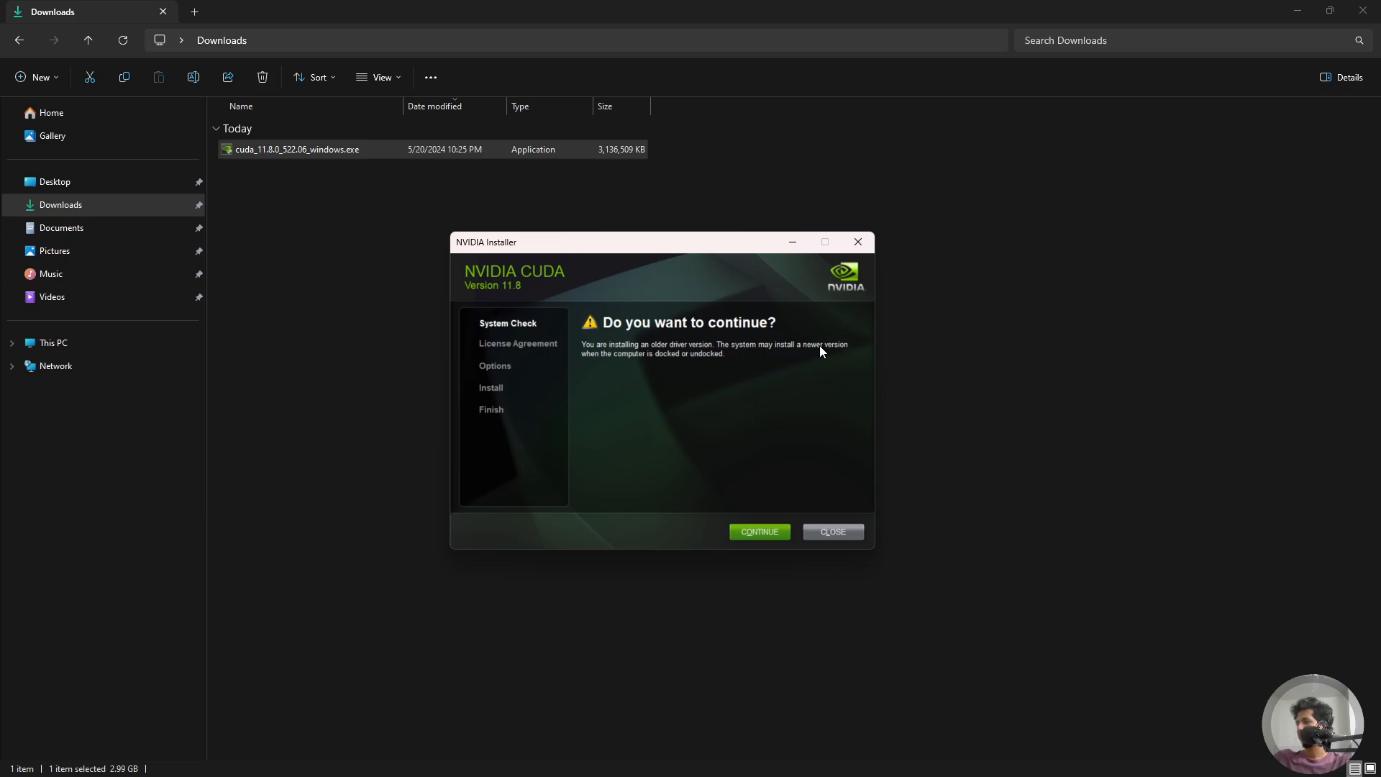
pyautogui.click(759, 532)
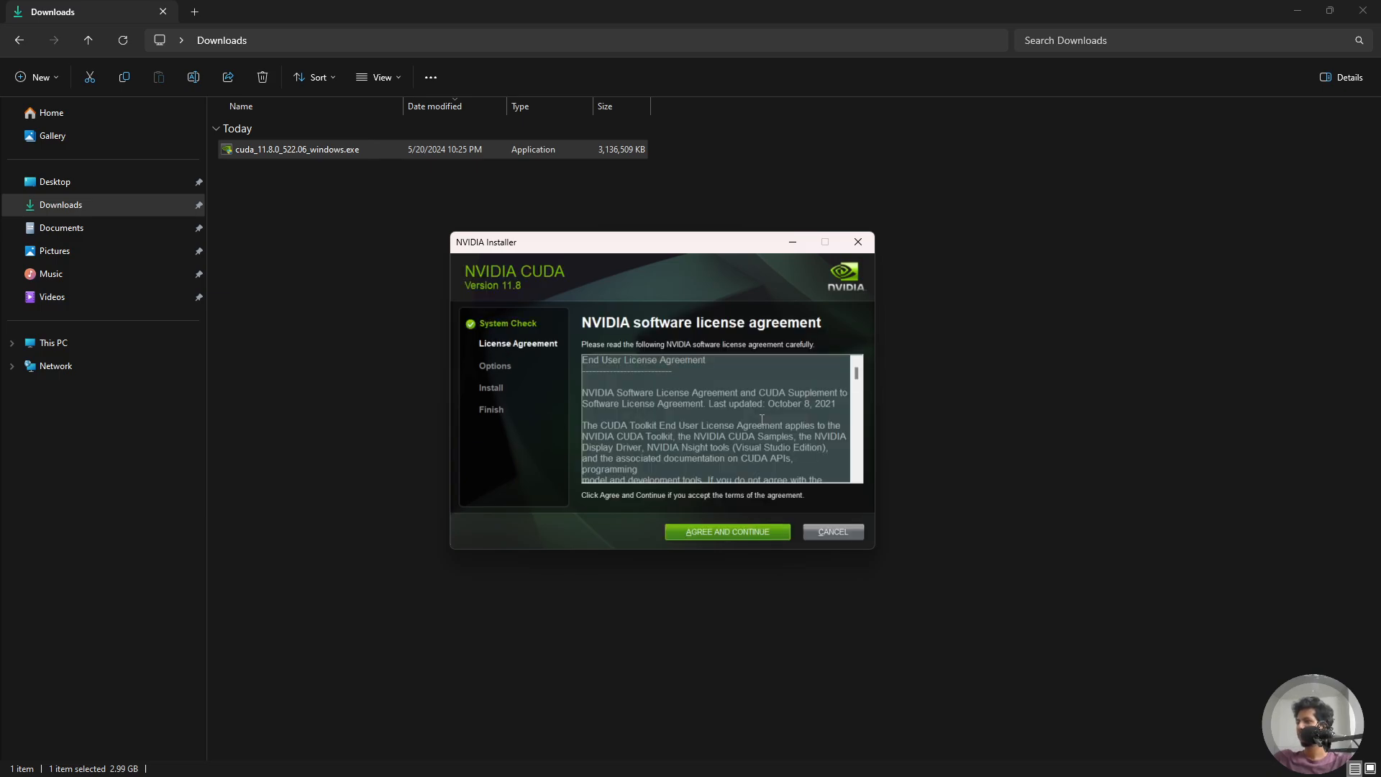
pyautogui.scroll(-3, 689, 387)
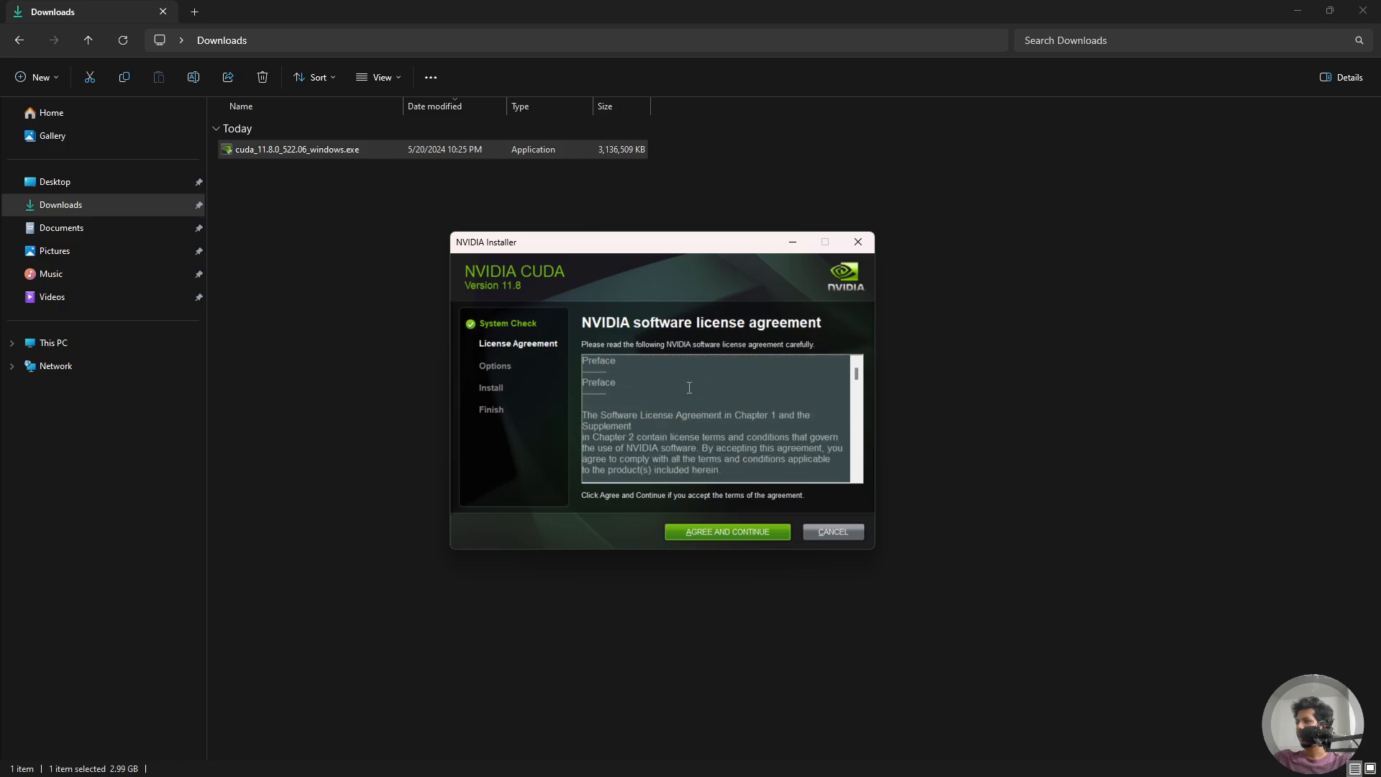
pyautogui.scroll(3, 689, 386)
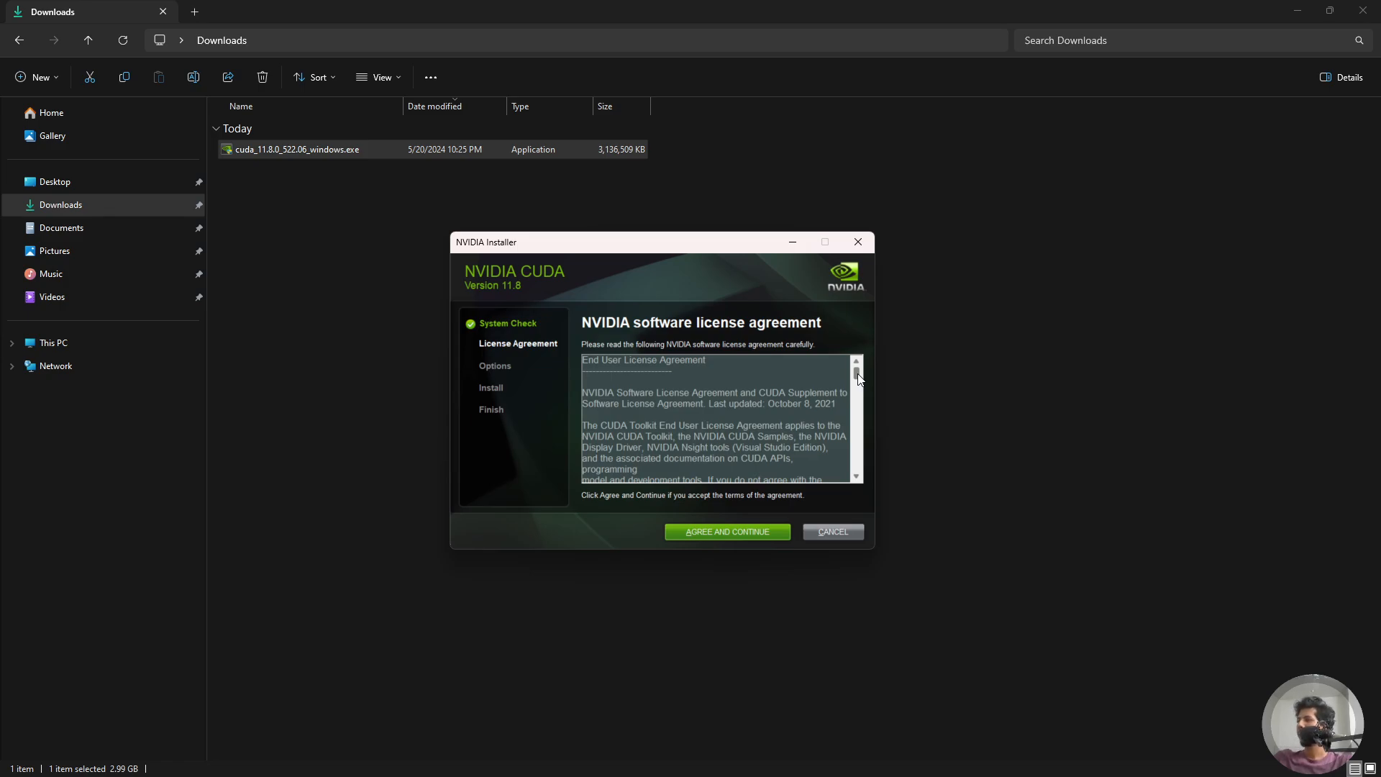
pyautogui.scroll(-3, 859, 379)
pyautogui.scroll(3, 863, 373)
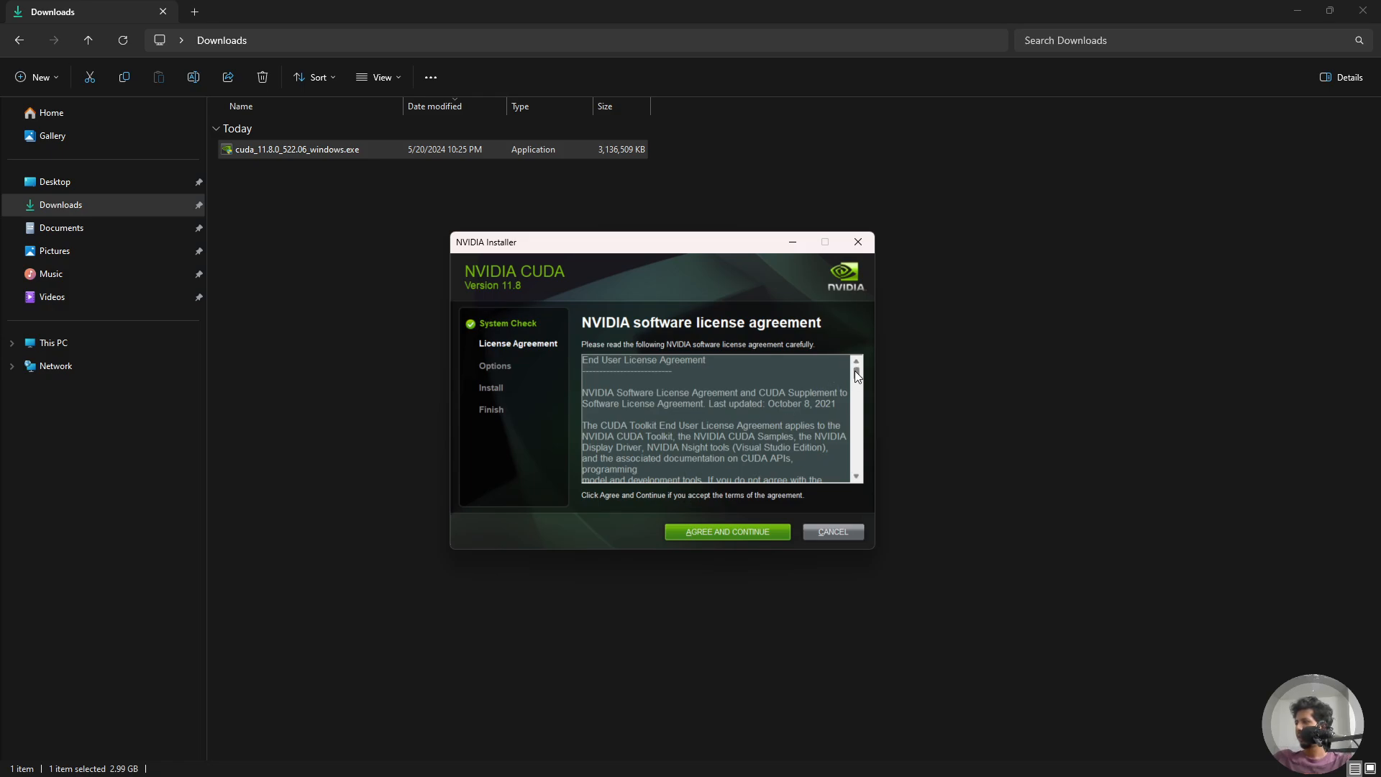
pyautogui.moveTo(855, 373)
pyautogui.mouseDown()
pyautogui.moveTo(860, 469)
pyautogui.moveTo(850, 369)
pyautogui.mouseUp()
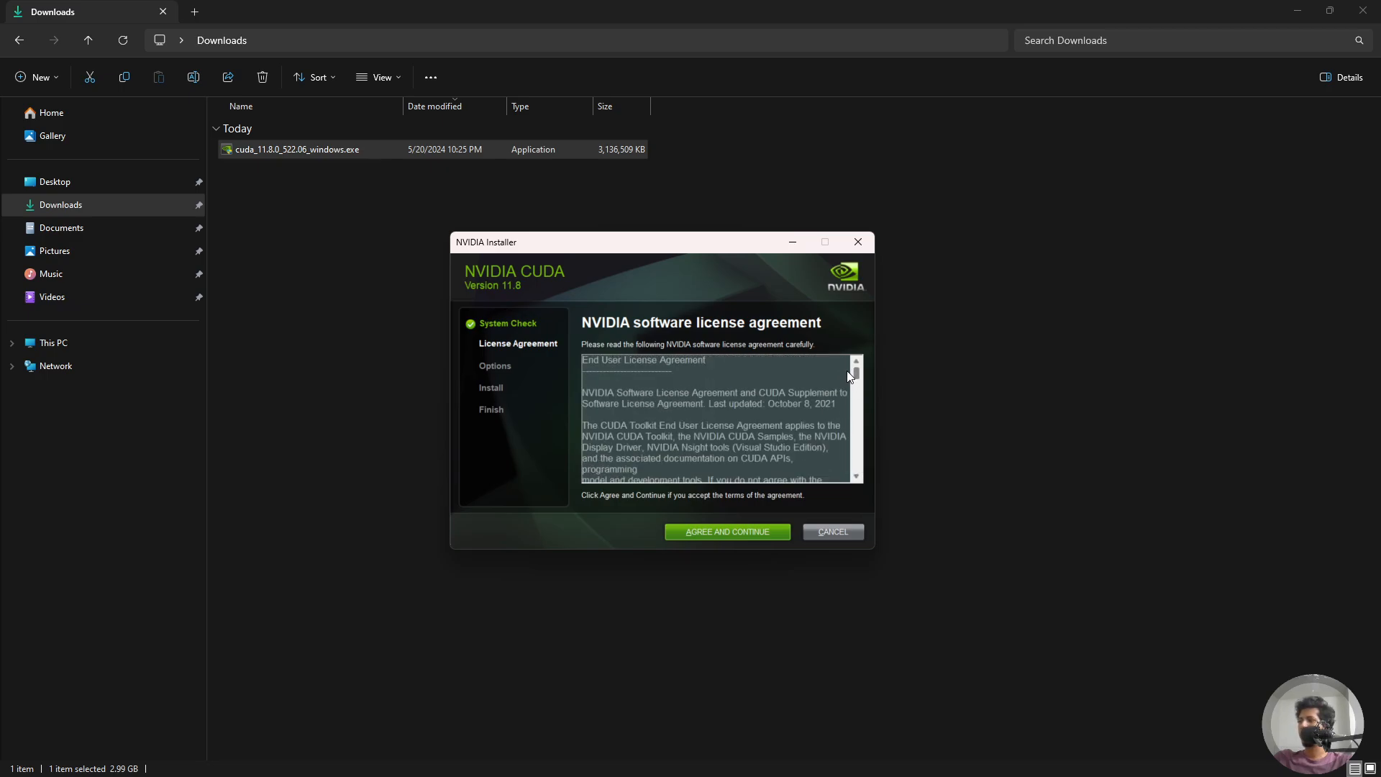
pyautogui.click(737, 531)
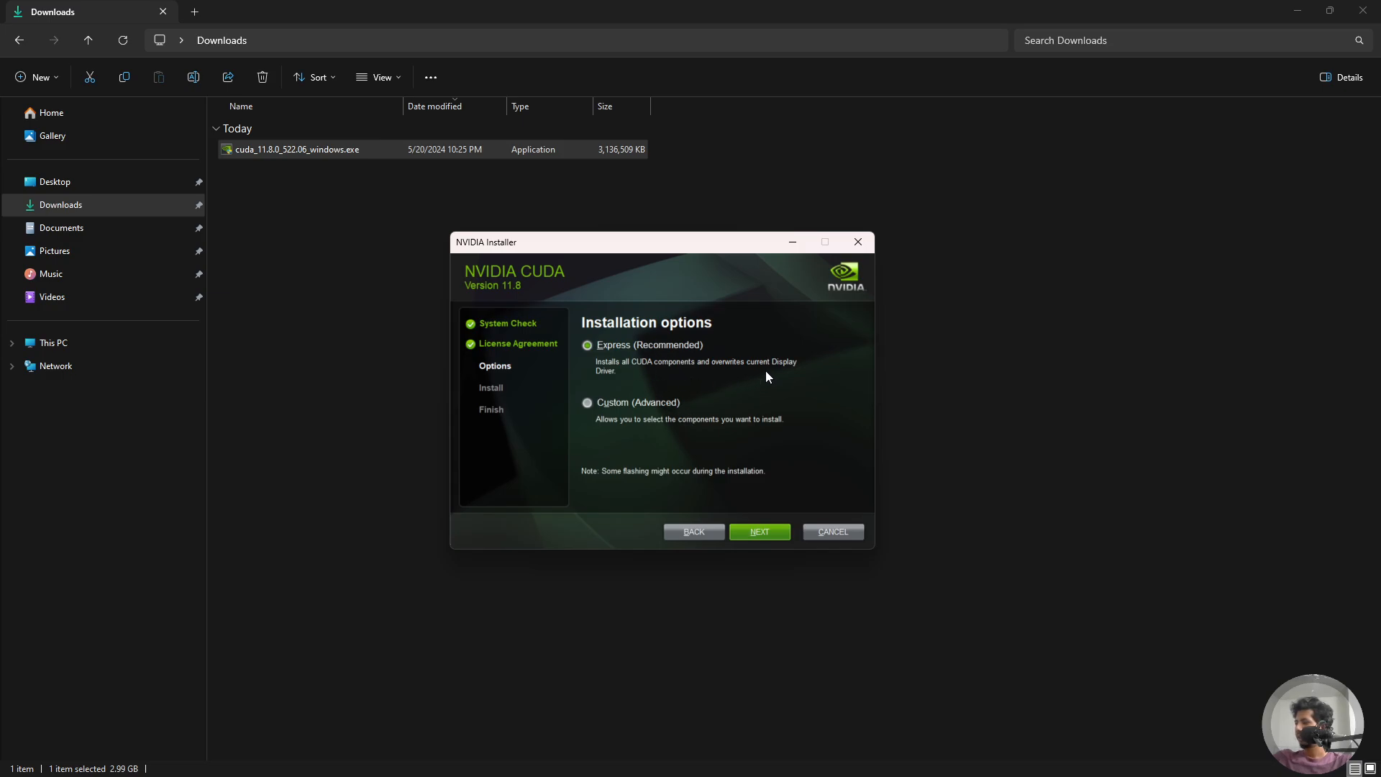
# Step: Keep the Express (Recommended) installation, acknowledge continuing without Visual Studio and start installing CUDA 11.8
pyautogui.click(769, 531)
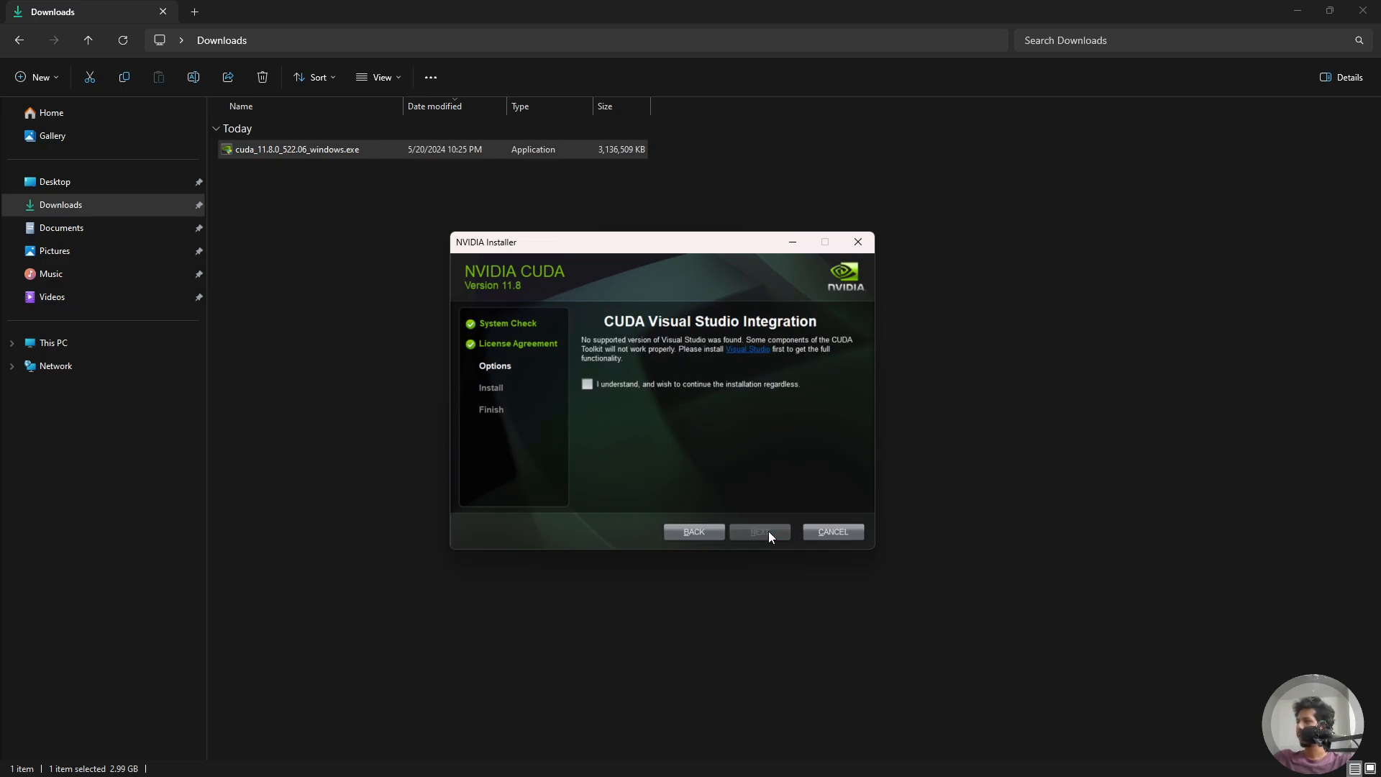
pyautogui.click(586, 385)
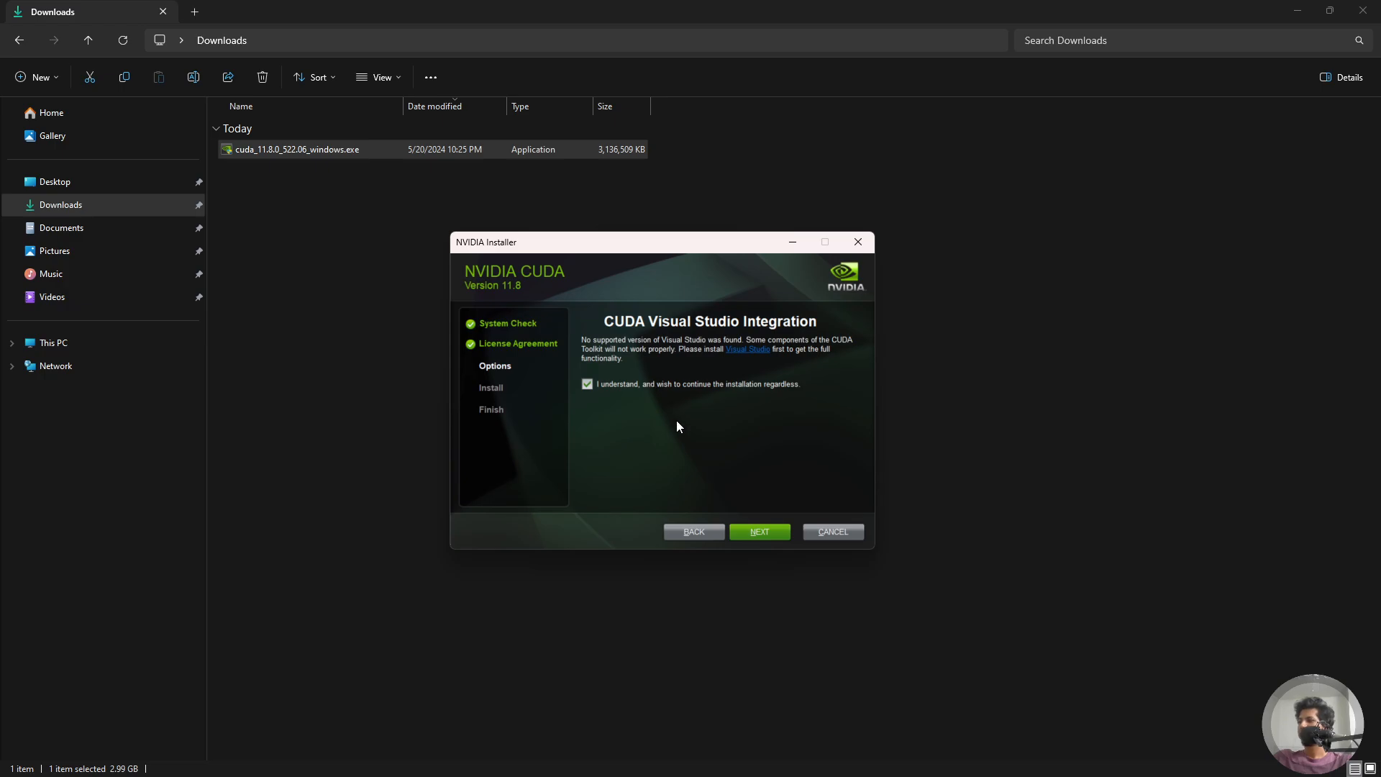
pyautogui.click(759, 532)
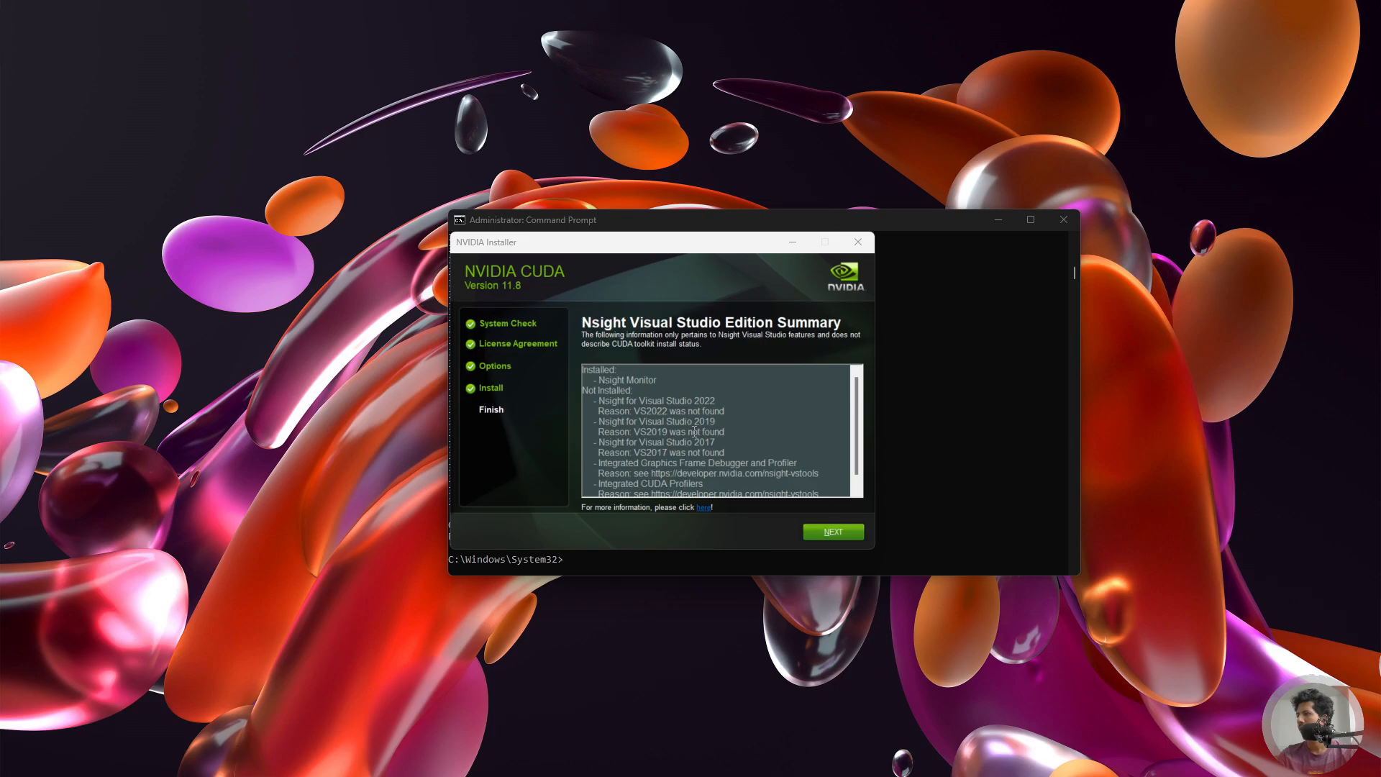
# Step: Review the installed and not-installed components in the Nsight Visual Studio Edition Summary and proceed to the installer's final page
pyautogui.scroll(-1, 694, 431)
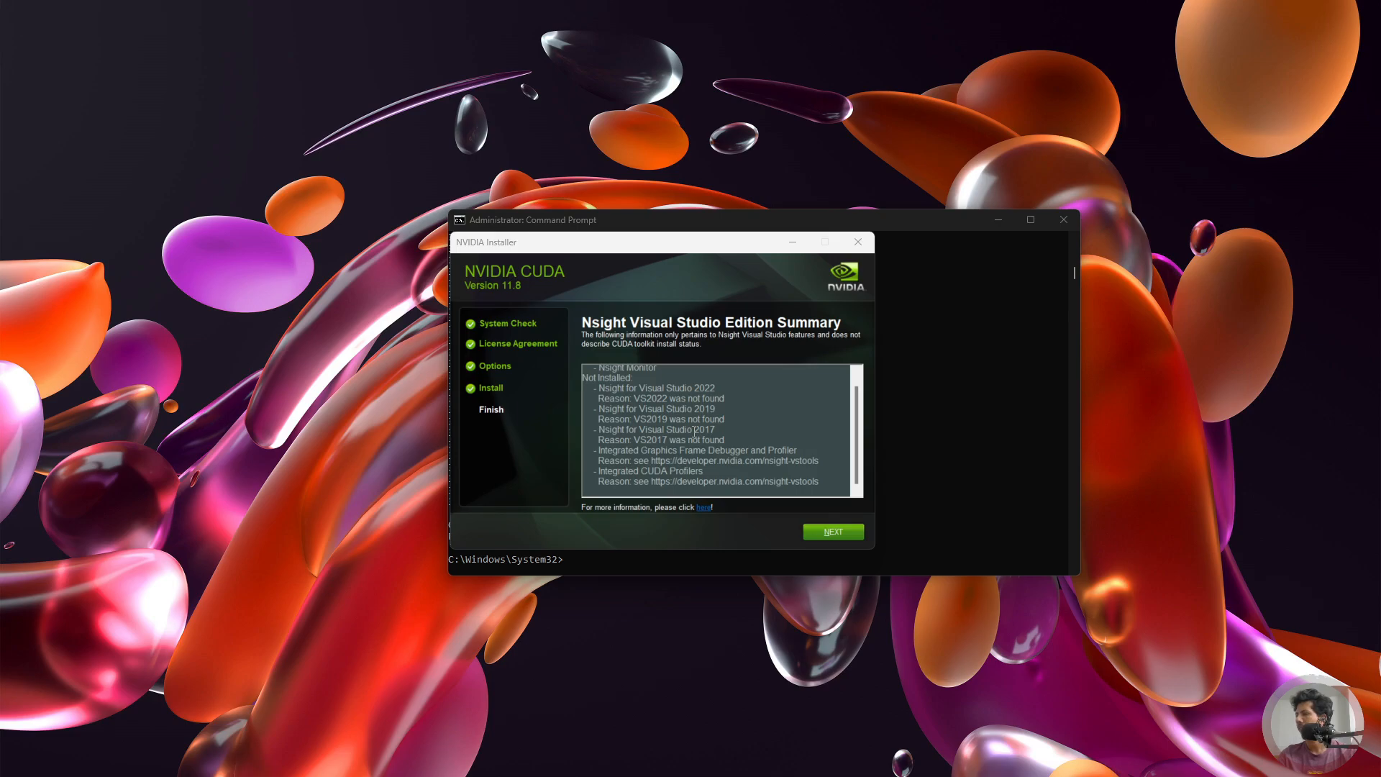
pyautogui.scroll(1, 694, 431)
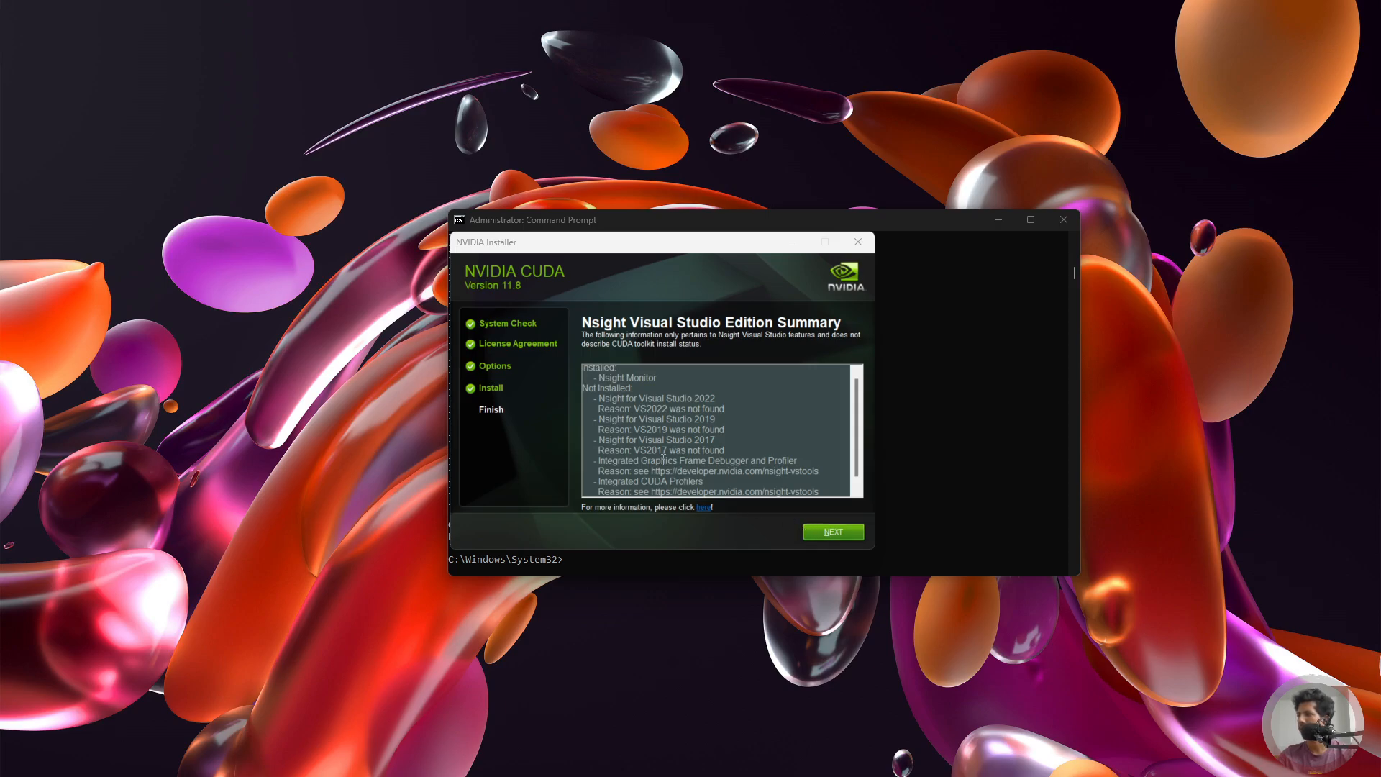
pyautogui.scroll(-1, 666, 447)
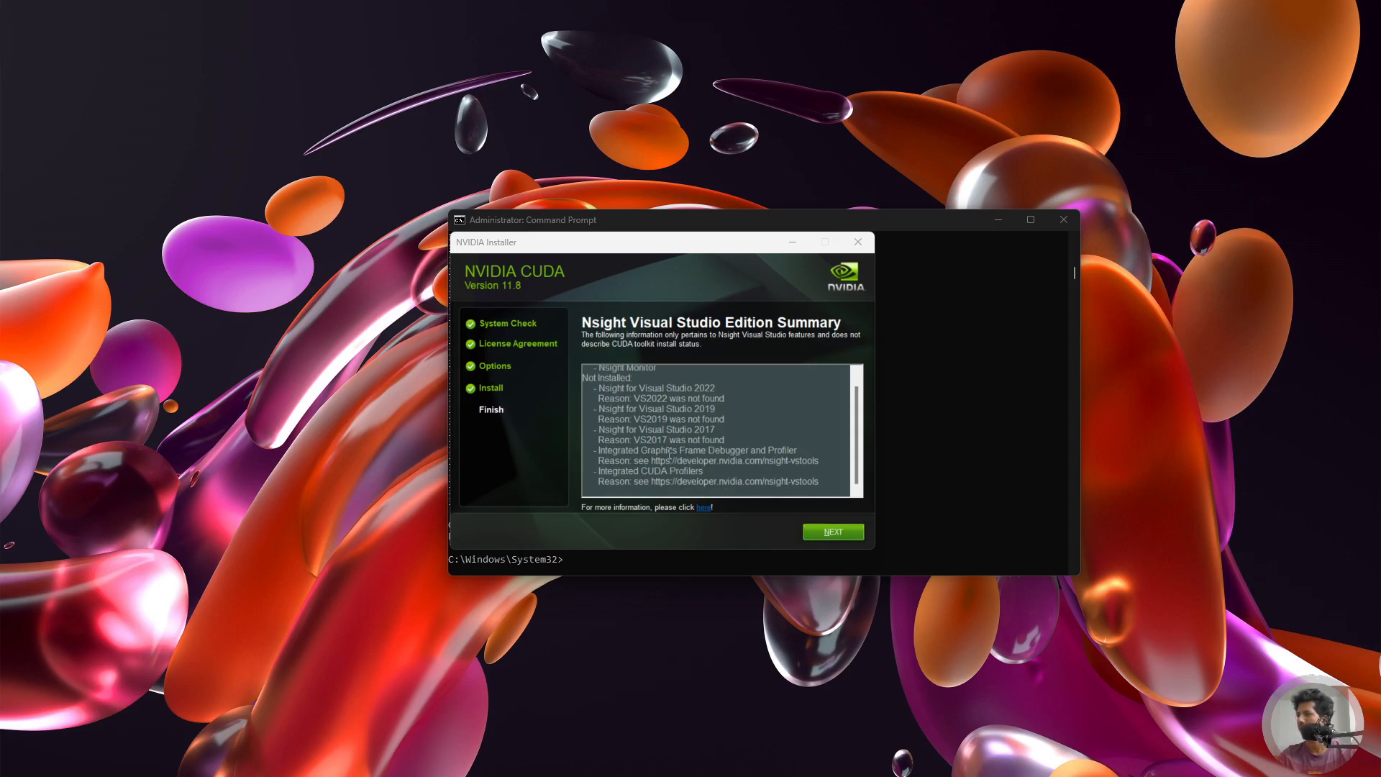
pyautogui.scroll(1, 672, 440)
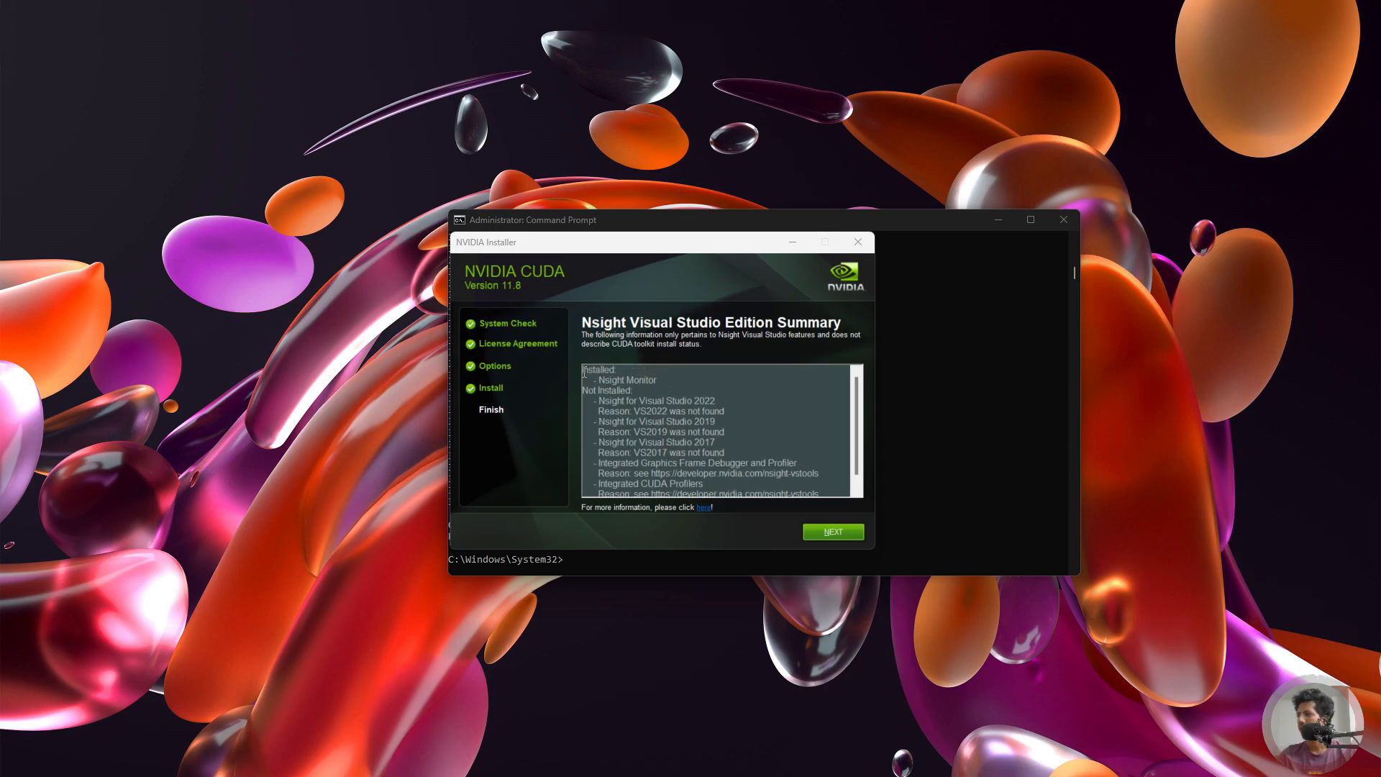
pyautogui.click(609, 372)
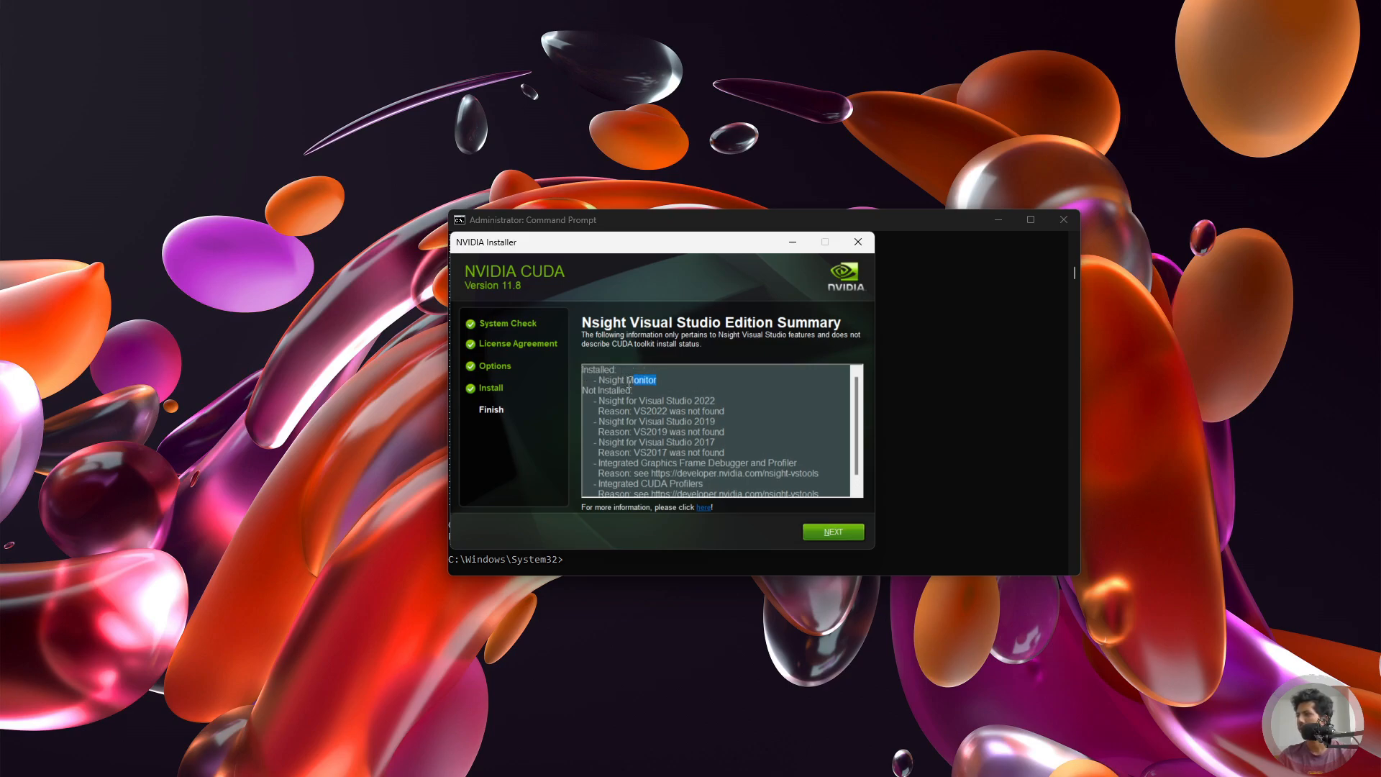
pyautogui.moveTo(656, 379); pyautogui.dragTo(736, 480)
pyautogui.click(610, 403)
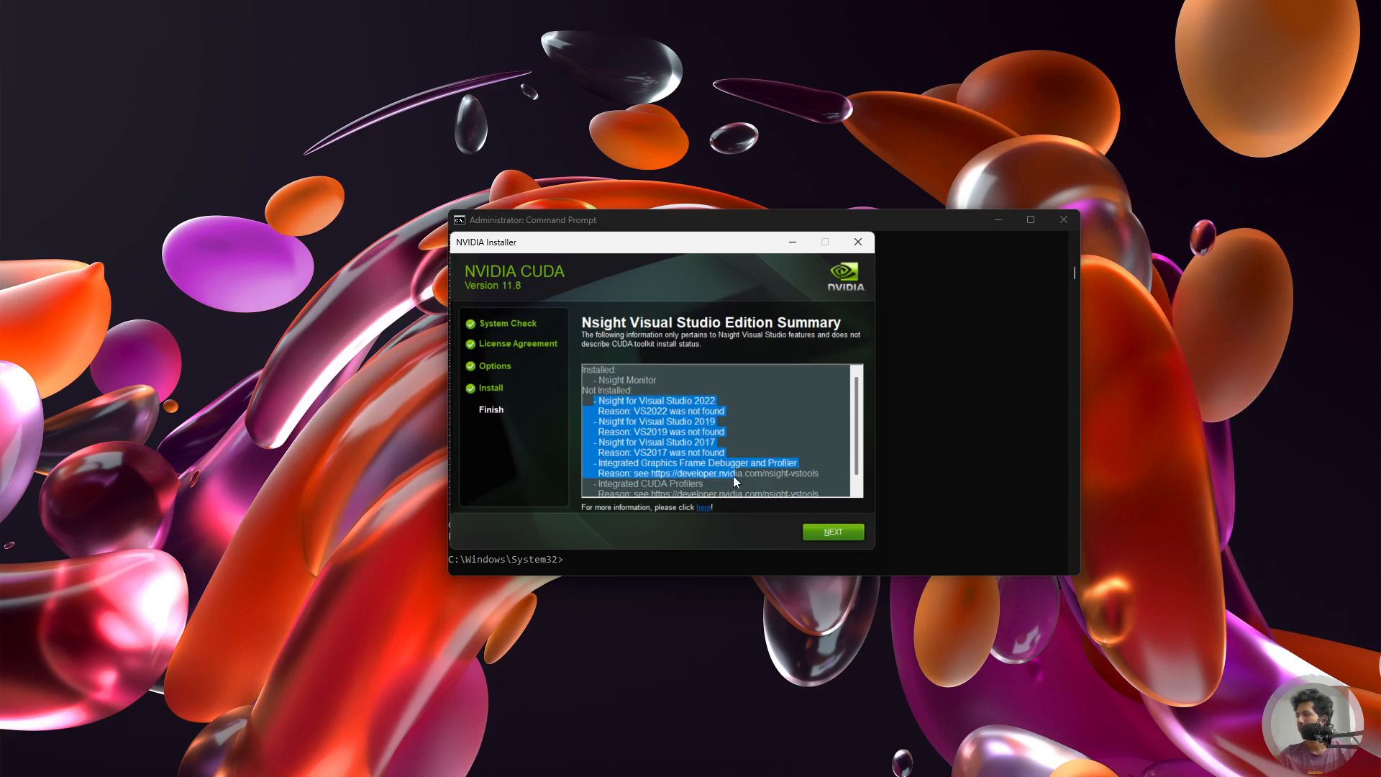
pyautogui.click(709, 432)
pyautogui.scroll(-1, 696, 411)
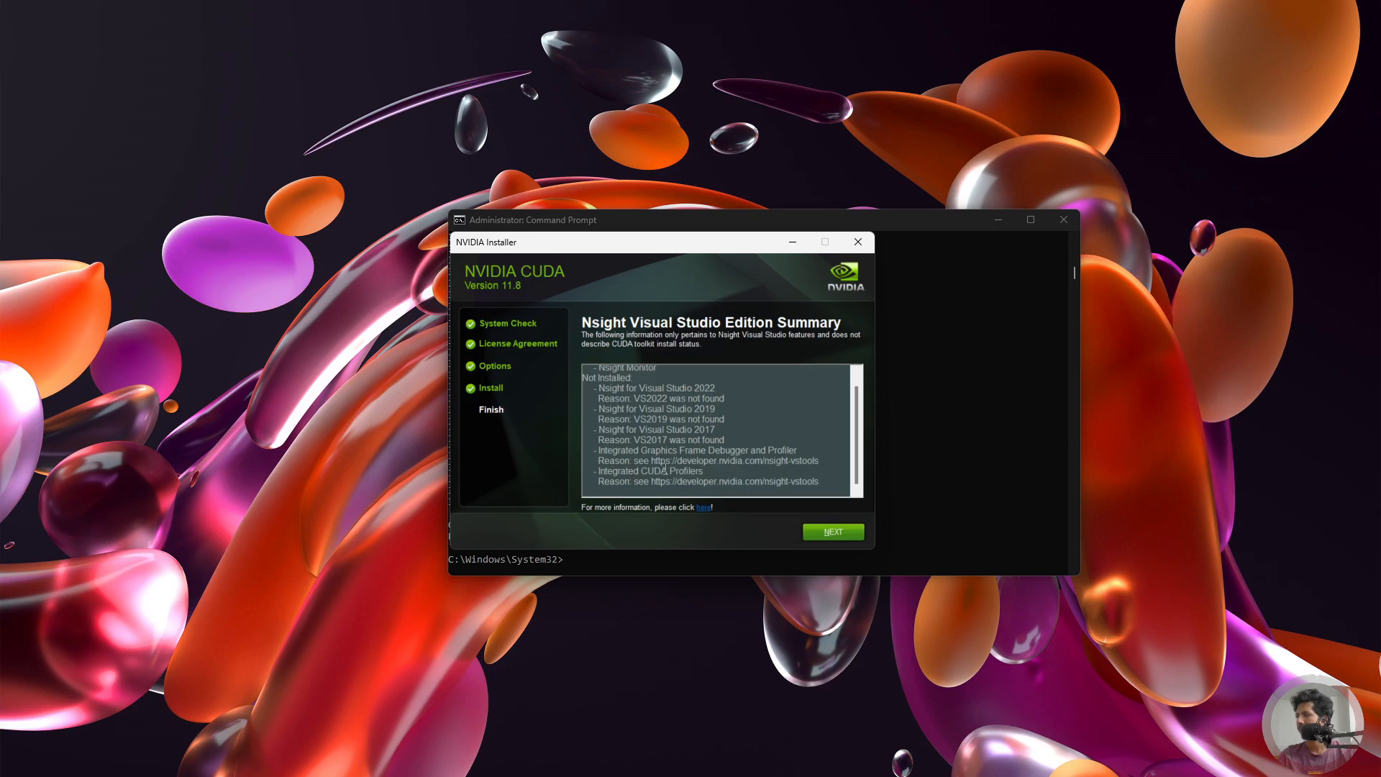
pyautogui.click(830, 533)
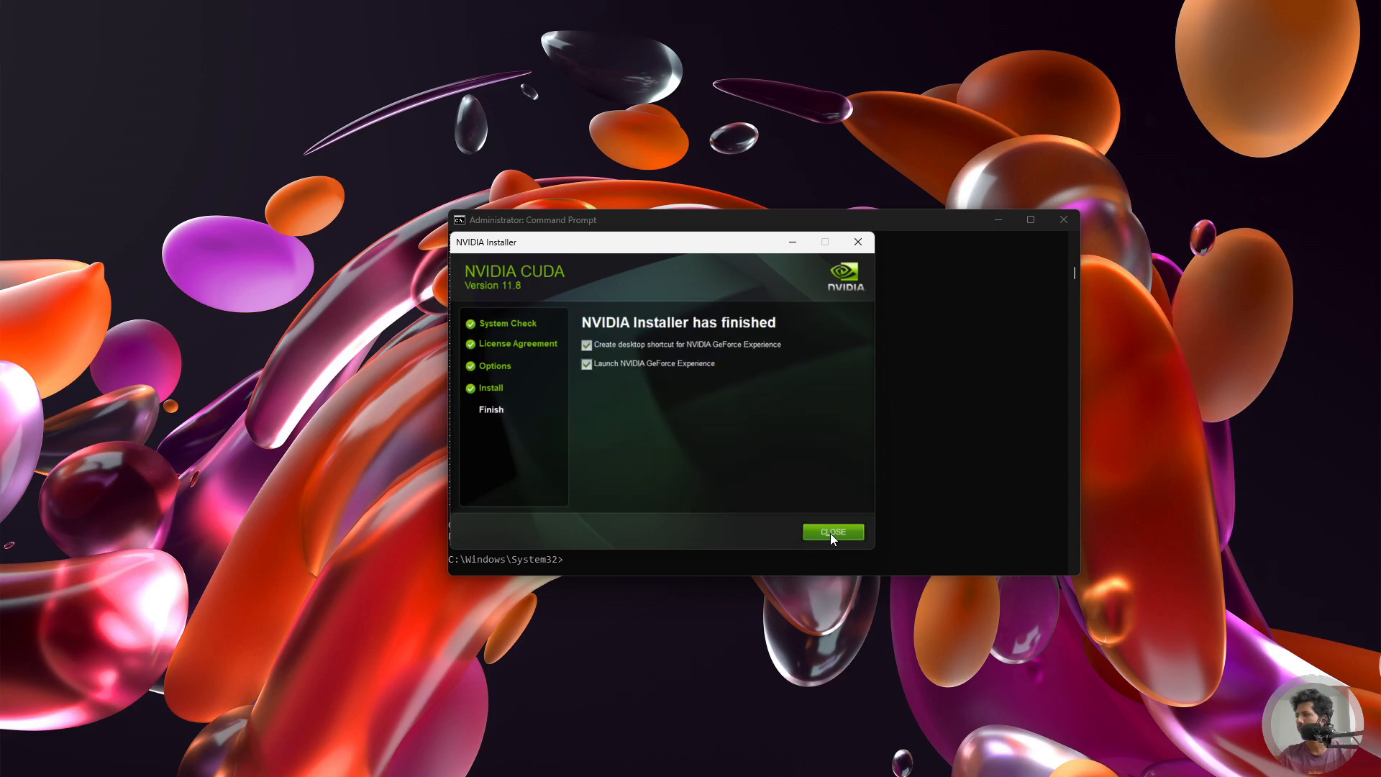